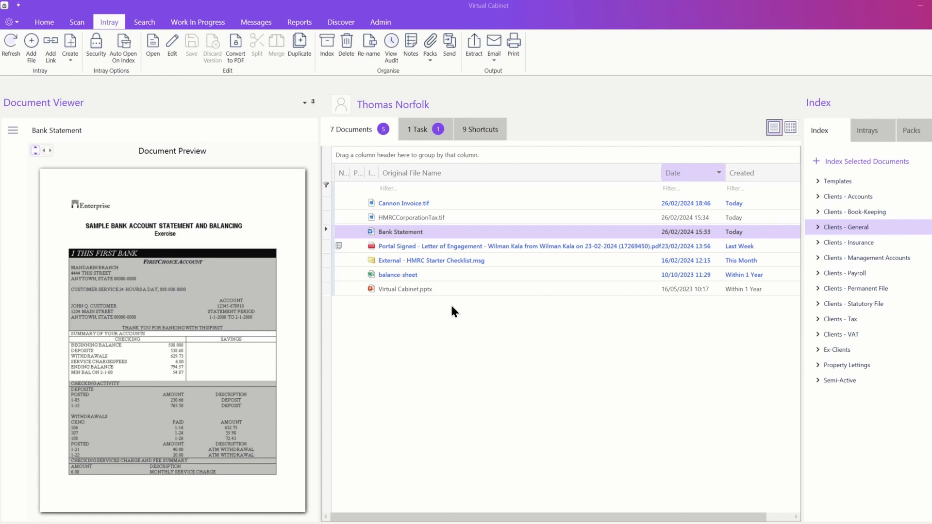
Step: Select HMRCCorporationTax.tif to load it in the full viewer, leaving the pane layout unchanged
left_click(437, 218)
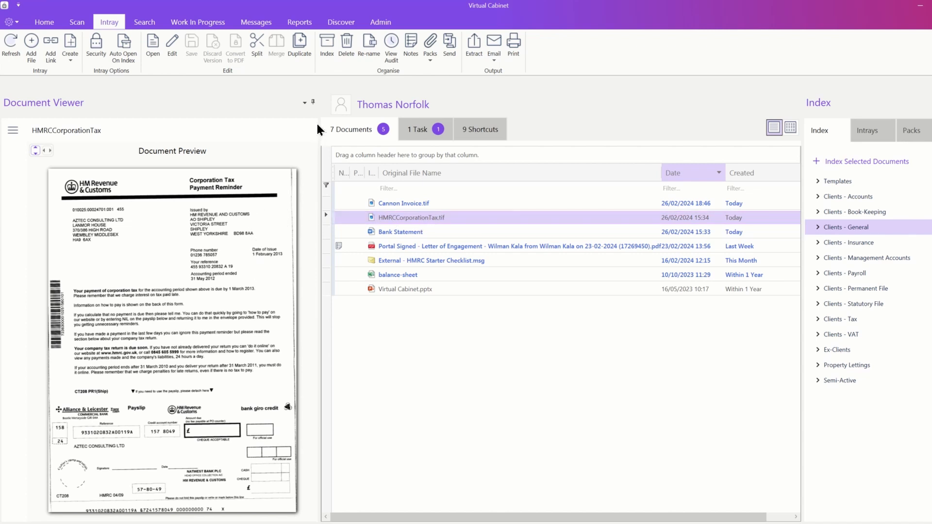
left_click(308, 106)
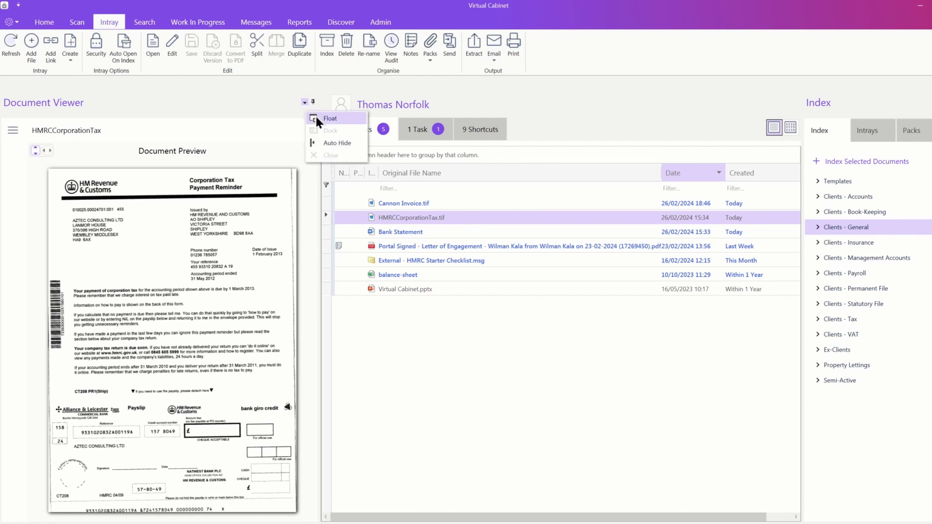
left_click(276, 109)
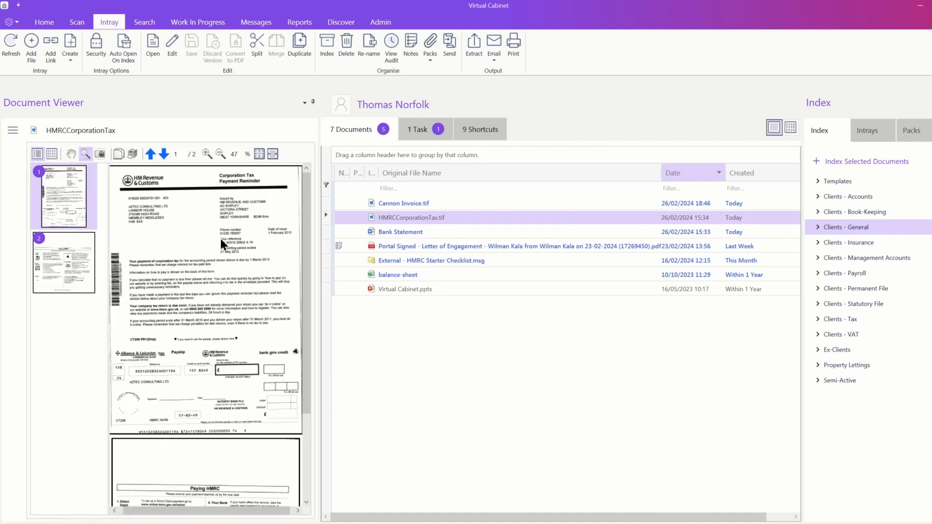
Step: Zoom the page to fit its top, then snapshot the letter's address area to the clipboard
left_click(207, 154)
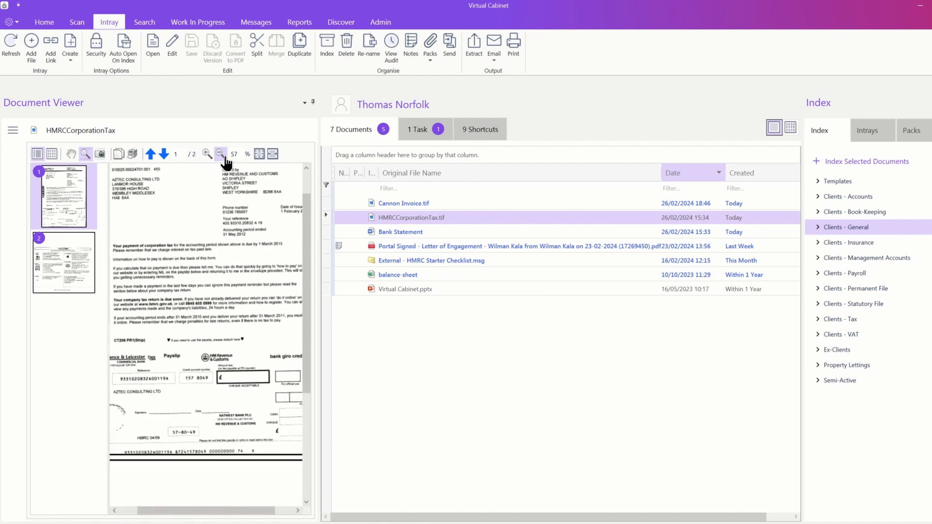
left_click(220, 154)
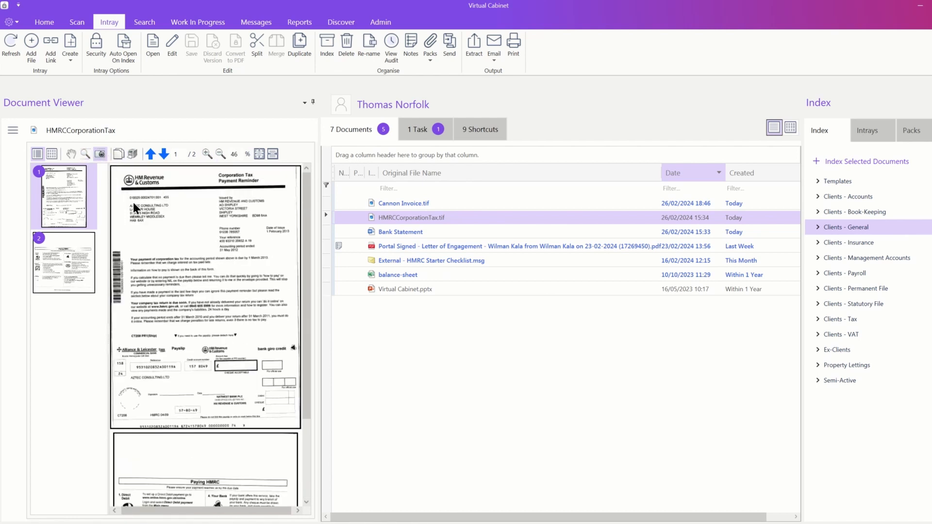
left_click_drag(169, 222, 171, 224)
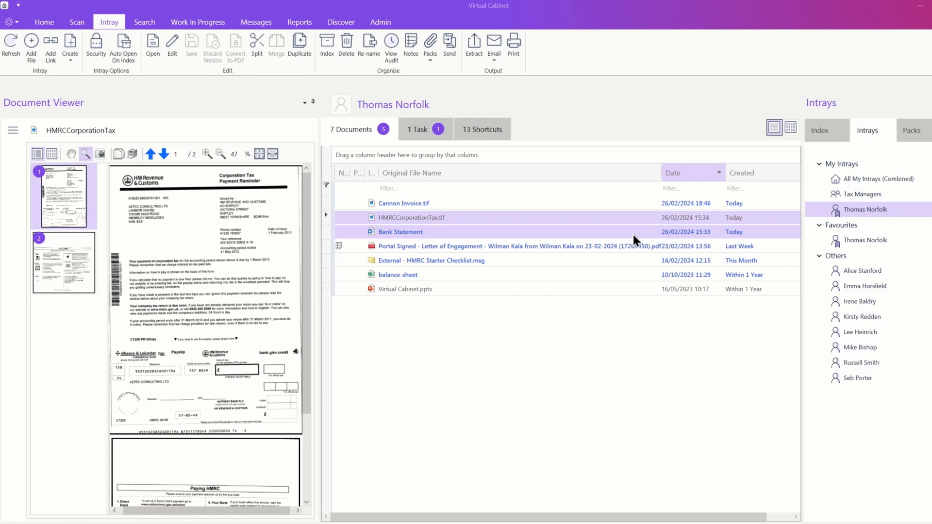
Step: Send the Bank Statement to a colleague's intray with a thank-you note ending 'I owe you one!'
left_click_drag(633, 234, 835, 274)
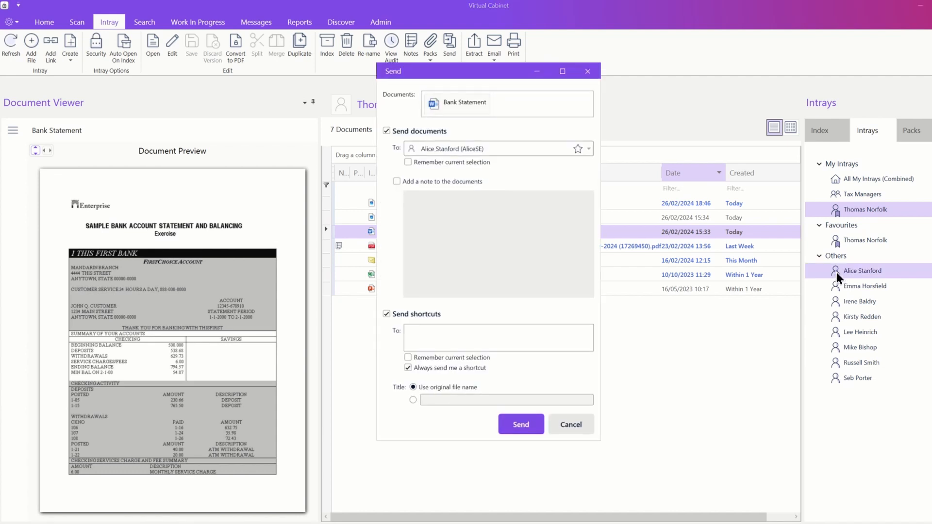
left_click(516, 418)
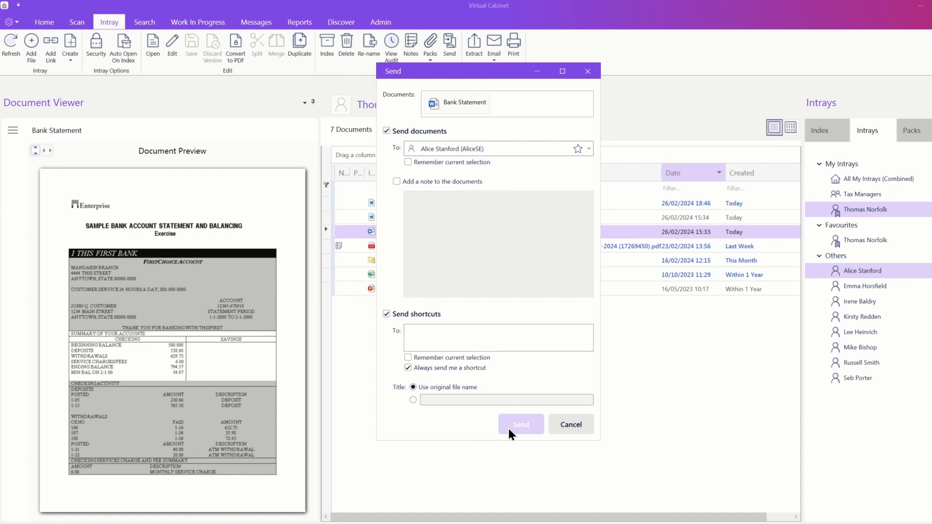
left_click(396, 181)
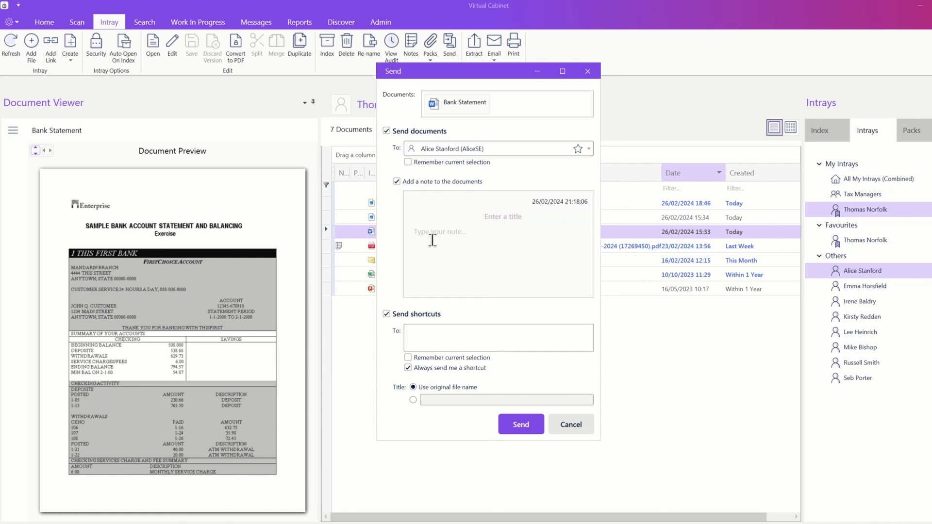
type("Thanks Alice. I owe you one!")
Step: Add a second colleague as shortcut recipient and send the document with its note
left_click(457, 342)
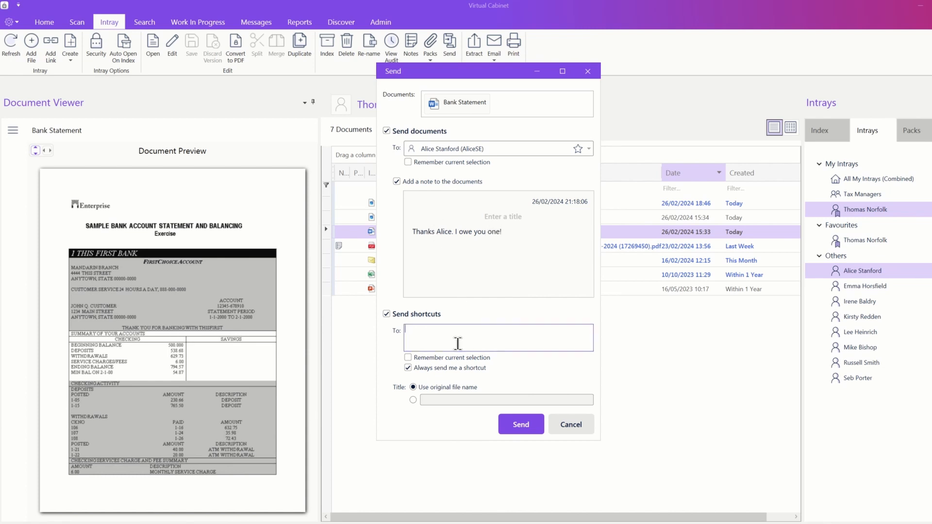
type("Iee")
key("Return")
left_click(507, 420)
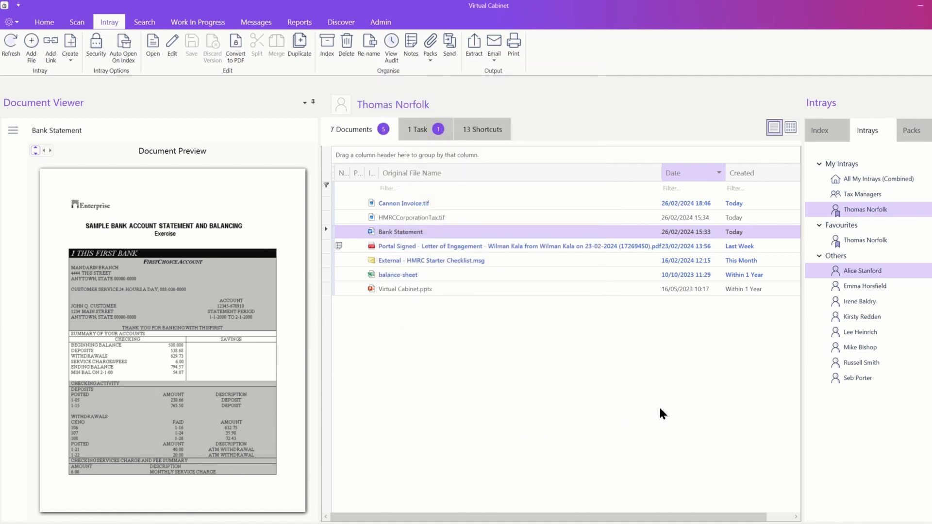
left_click(869, 270)
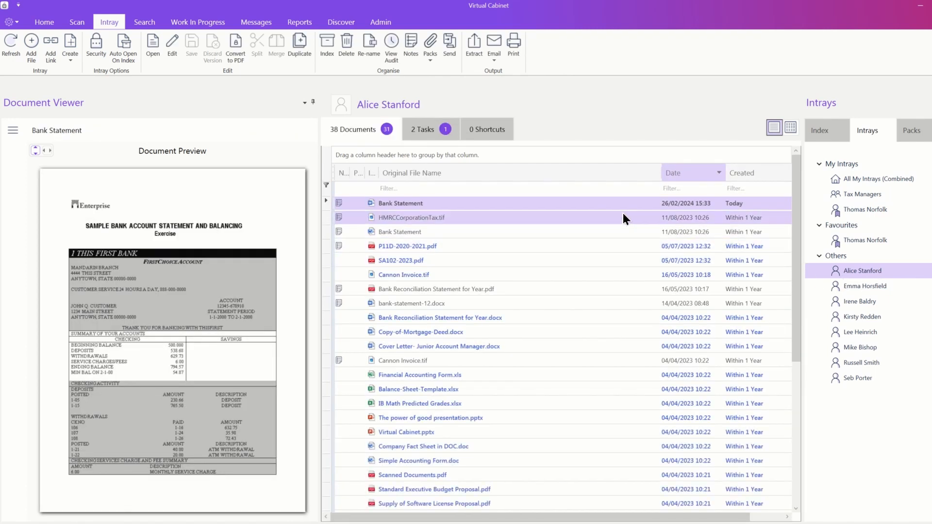
Step: Select the arrived Bank Statement in the colleague's intray and read its attached note
left_click(387, 199)
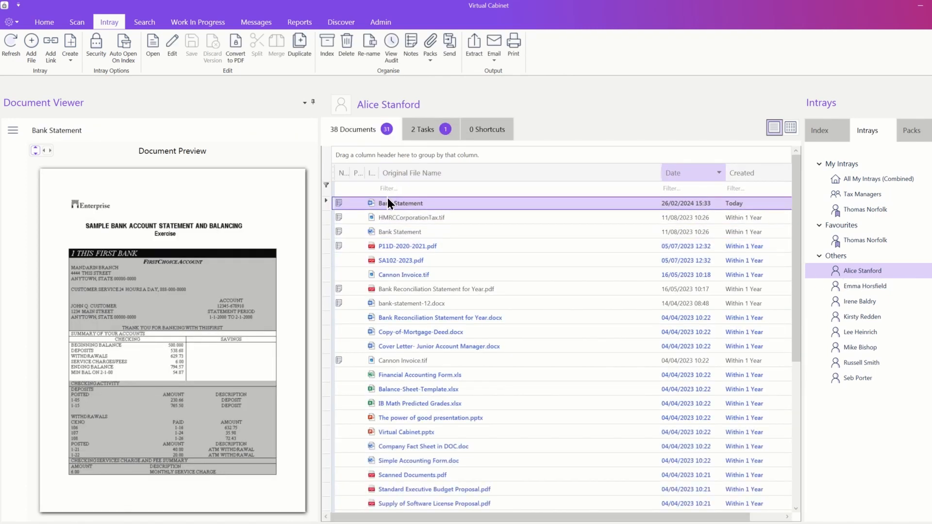
left_click(339, 204)
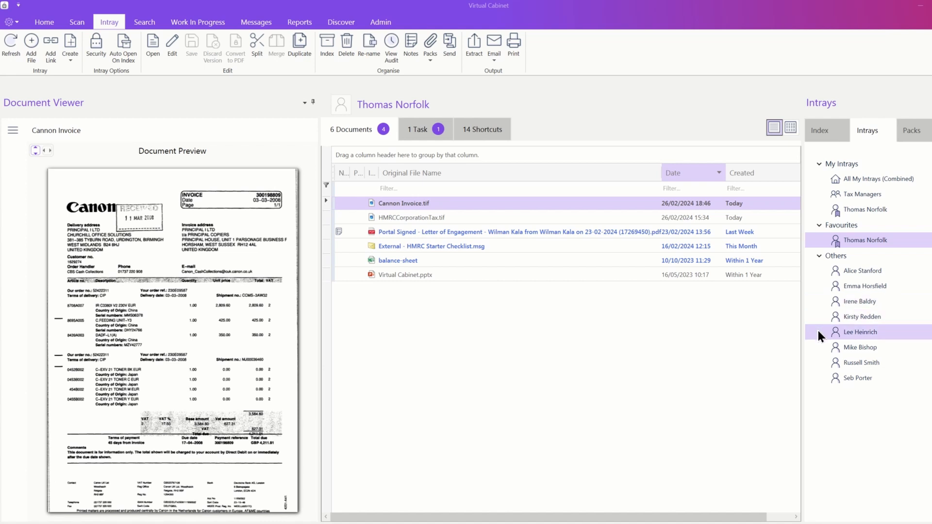
Step: View another colleague's empty intray, then the Tax Managers shared intray with FromHMRCTaxCalc
left_click(818, 331)
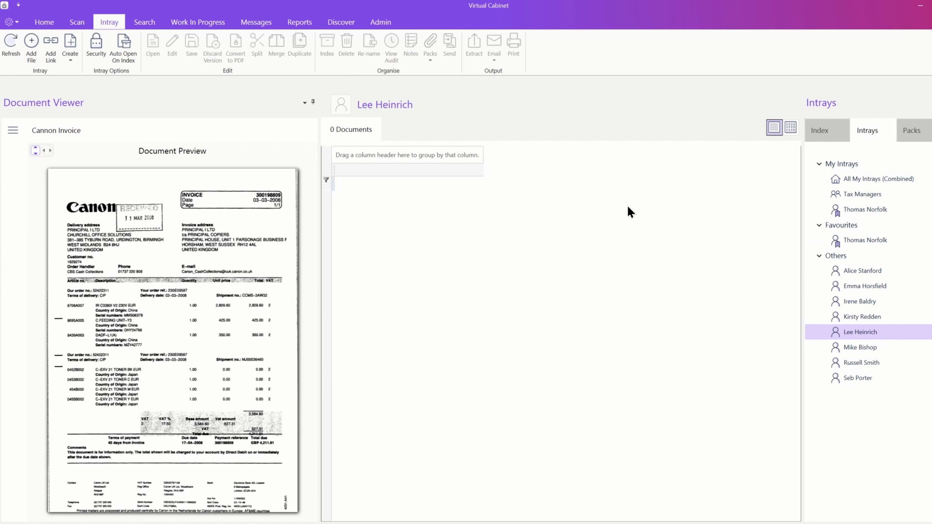
left_click(820, 199)
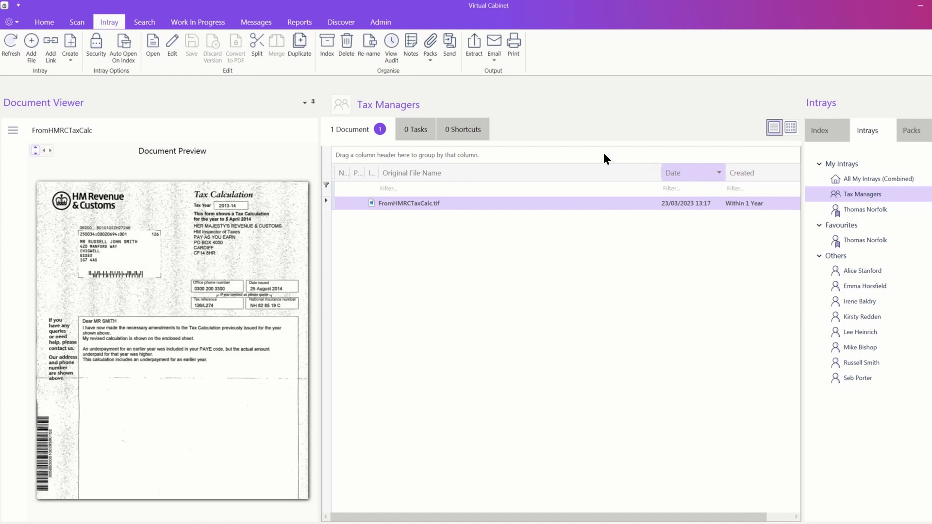
left_click(381, 21)
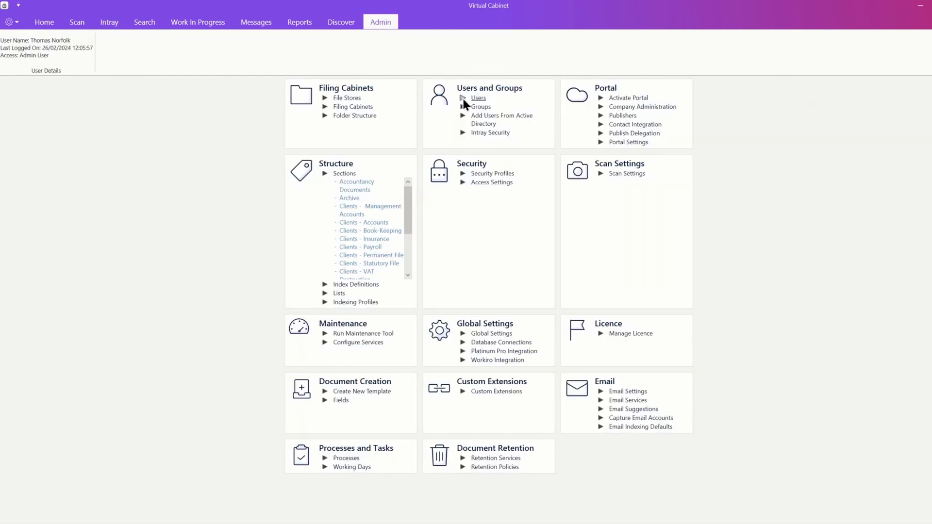
Step: In Intray Security, remove one user's permission to open an intray
left_click(483, 135)
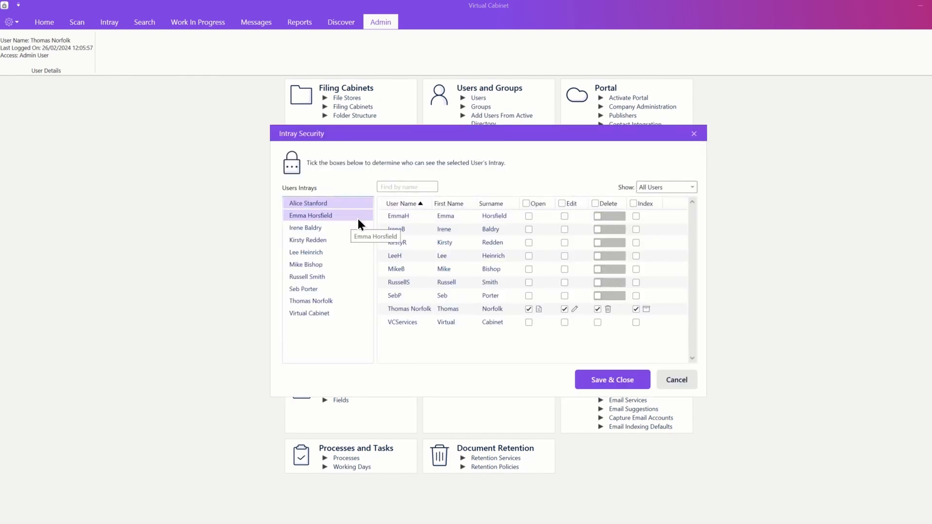
left_click(529, 309)
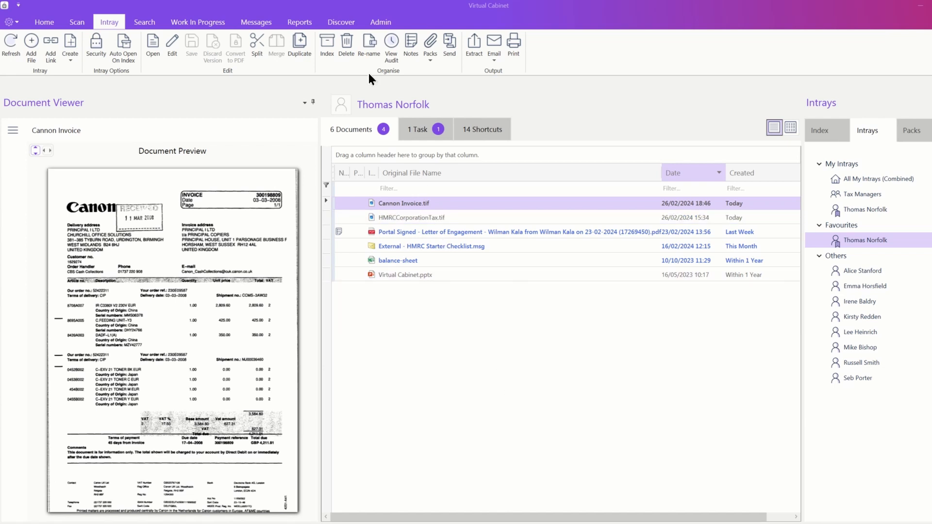
left_click(306, 21)
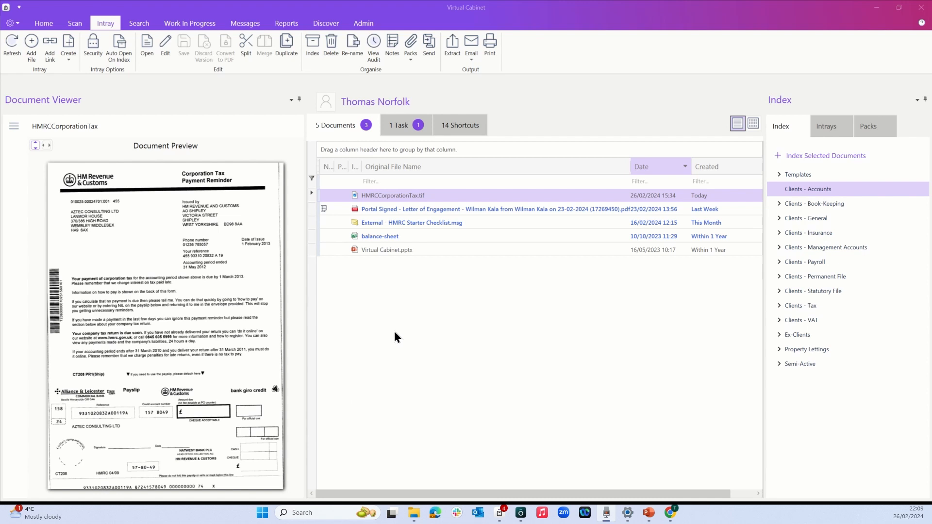
left_click(511, 198)
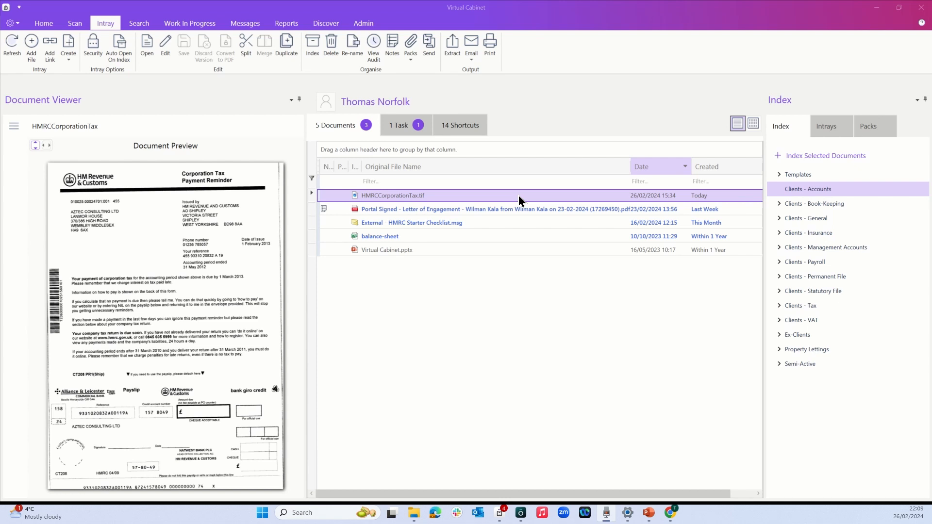
Step: Index the HMRCCorporationTax scan under Clients - Accounts as document type ACC - Invoices
left_click_drag(517, 200, 783, 195)
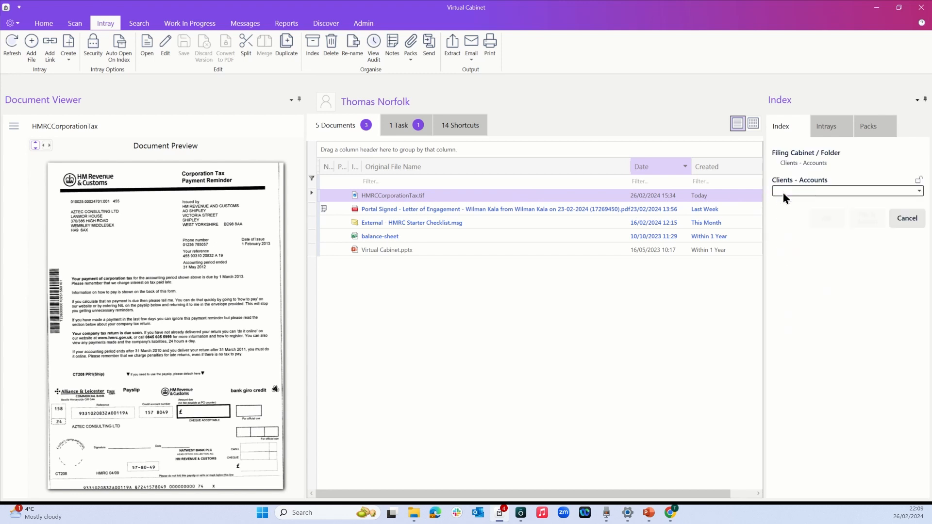
left_click(783, 193)
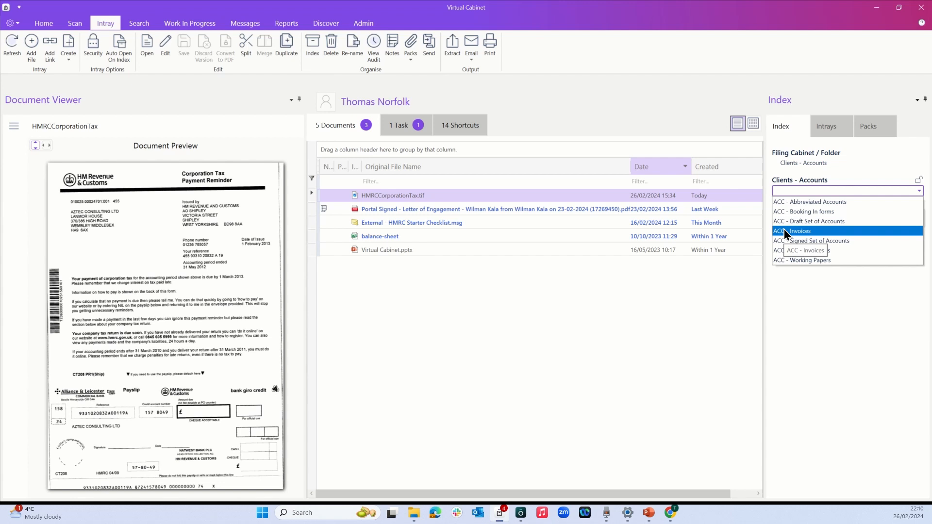
left_click(784, 231)
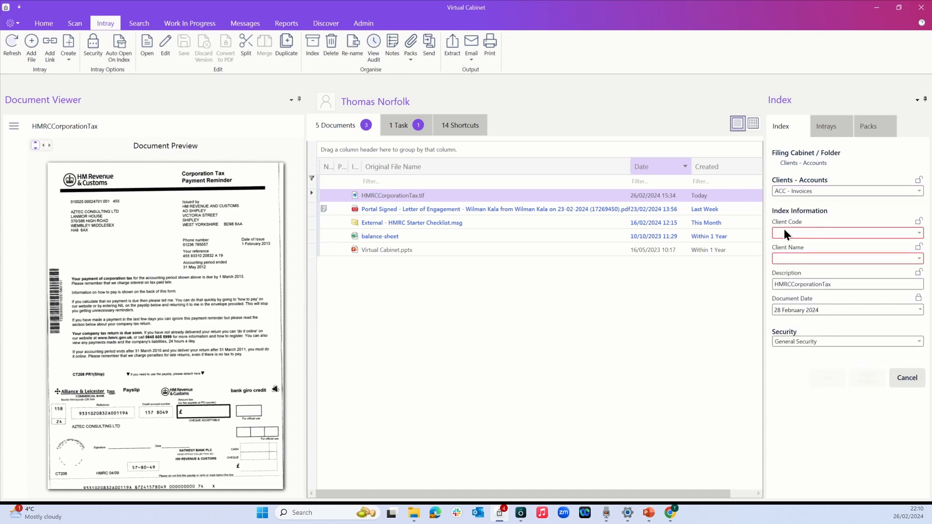
Step: Search for and pick the matching client, lock client name and code, and file the document
left_click(919, 261)
left_click(919, 262)
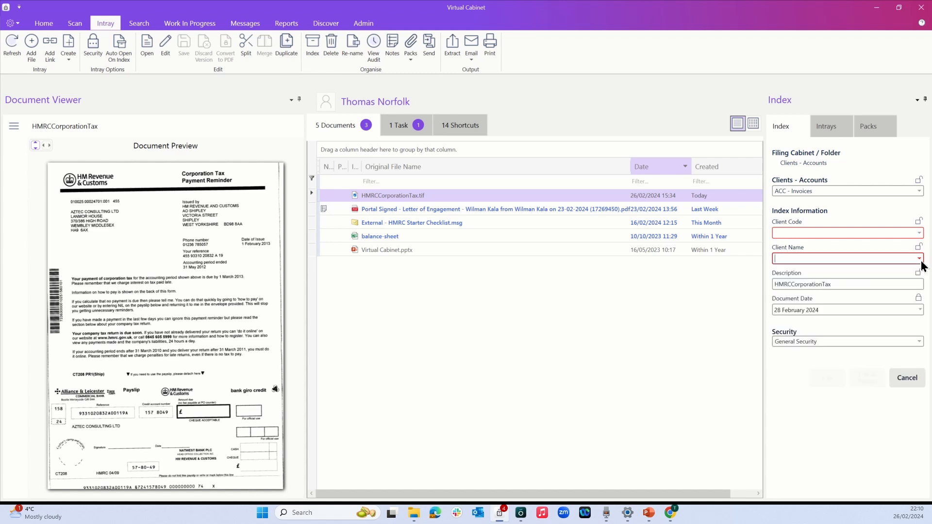
type("wil")
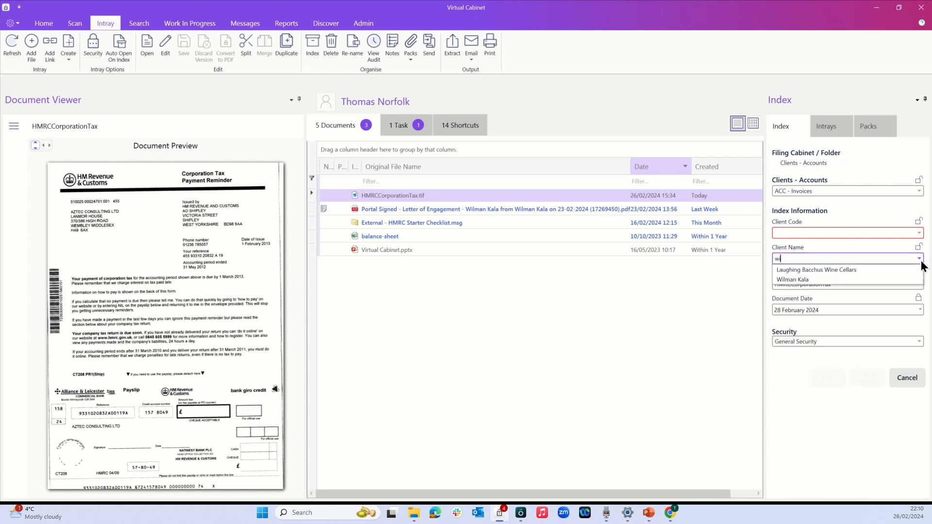
left_click(893, 270)
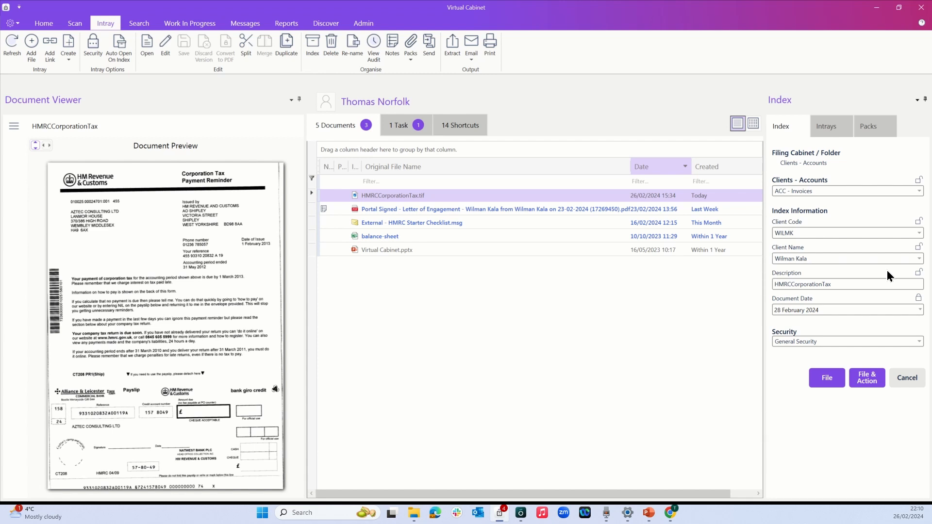
left_click(918, 246)
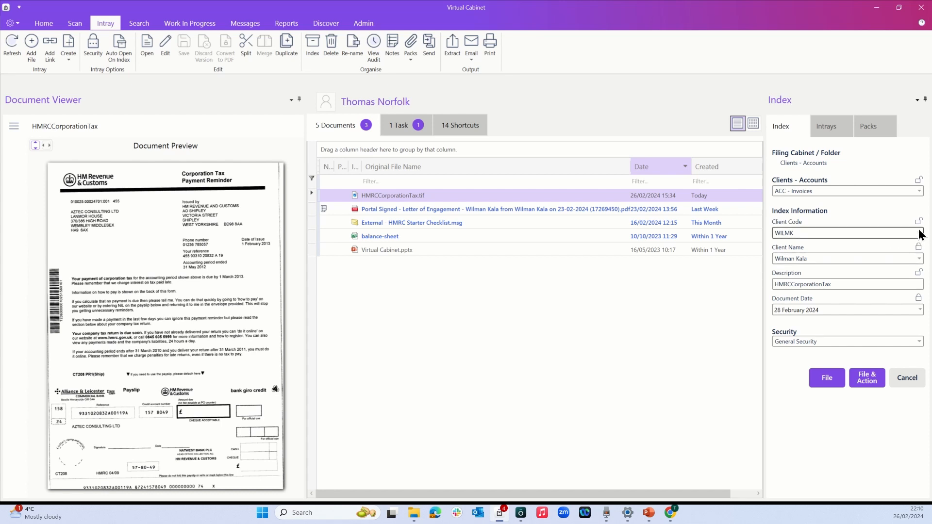
left_click(918, 221)
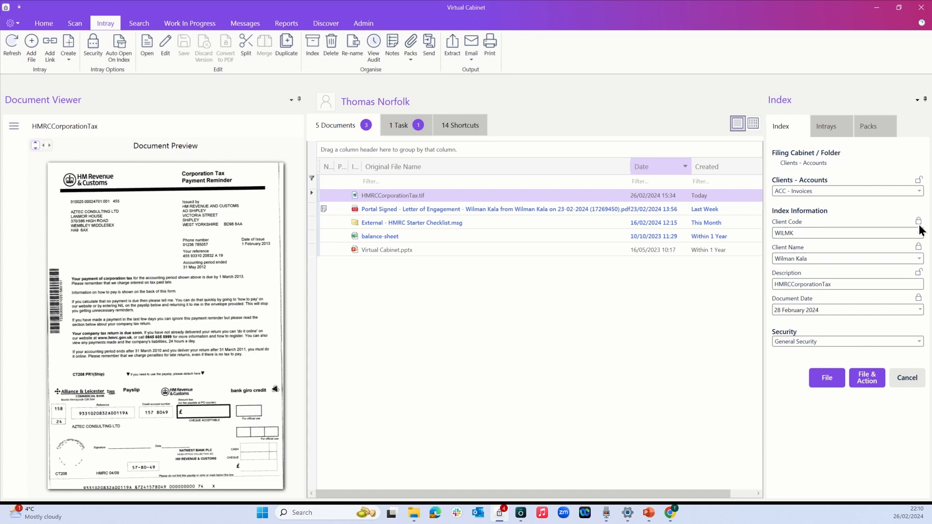
left_click(819, 382)
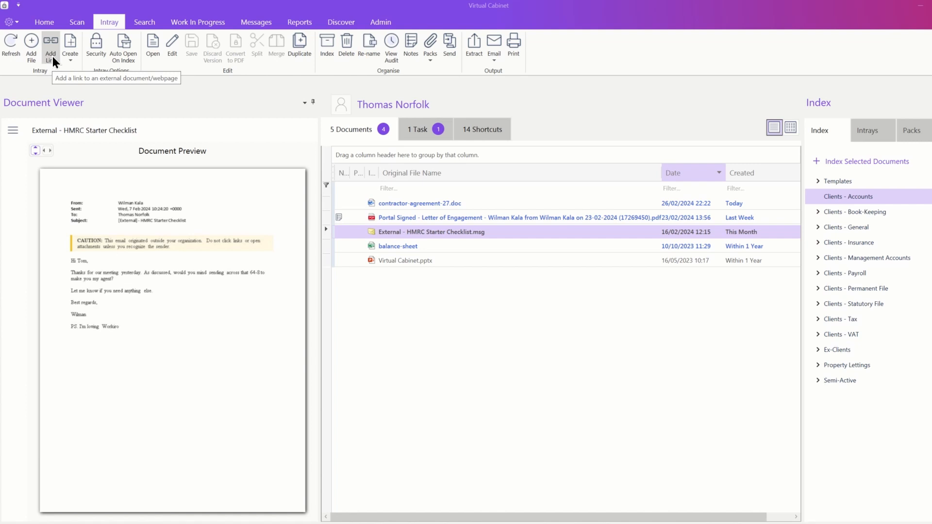
Step: Open the Add Link window from the Intray ribbon
left_click(53, 57)
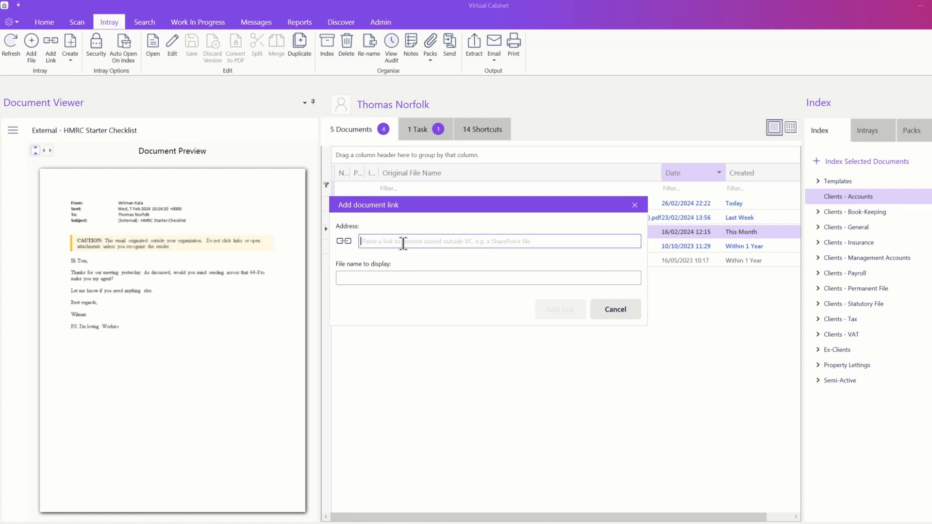
Step: Add a link to the pasted SharePoint spreadsheet address, displayed as 'Accounts'
key("ctrl+v")
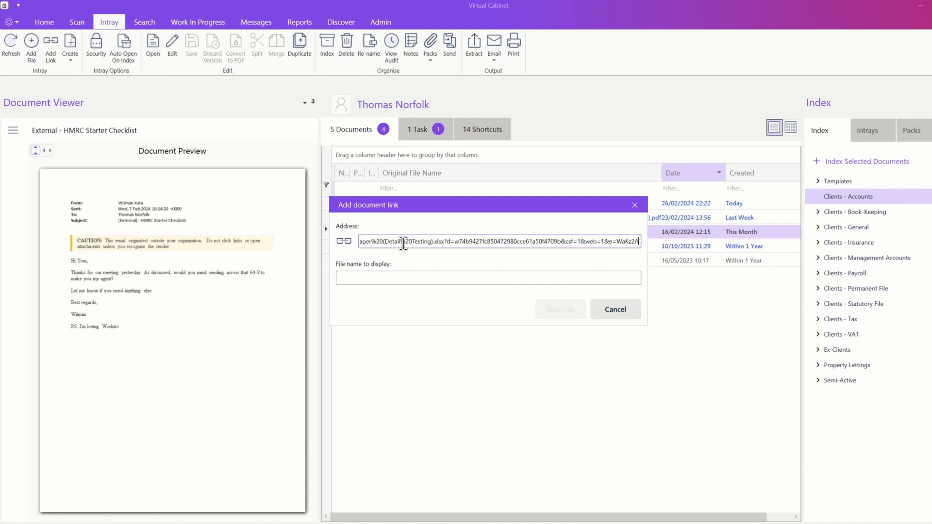
left_click(397, 279)
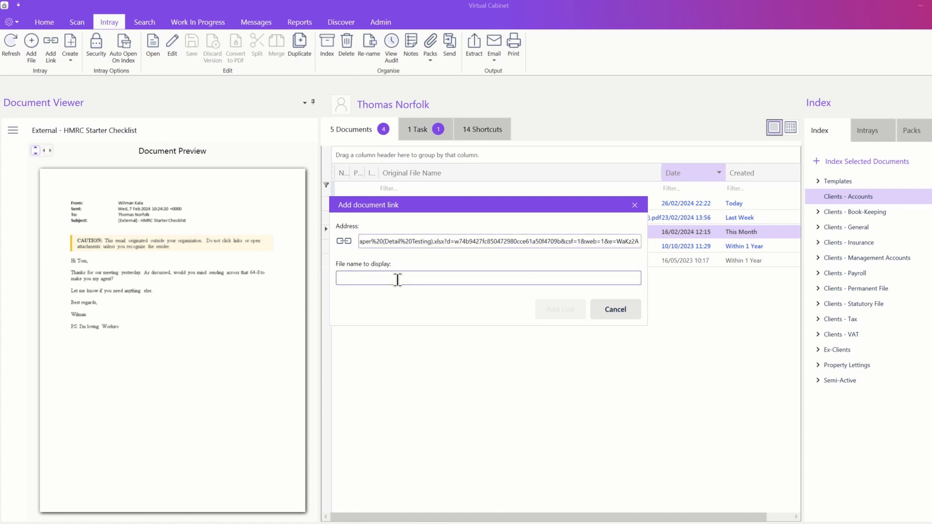
type("Acc")
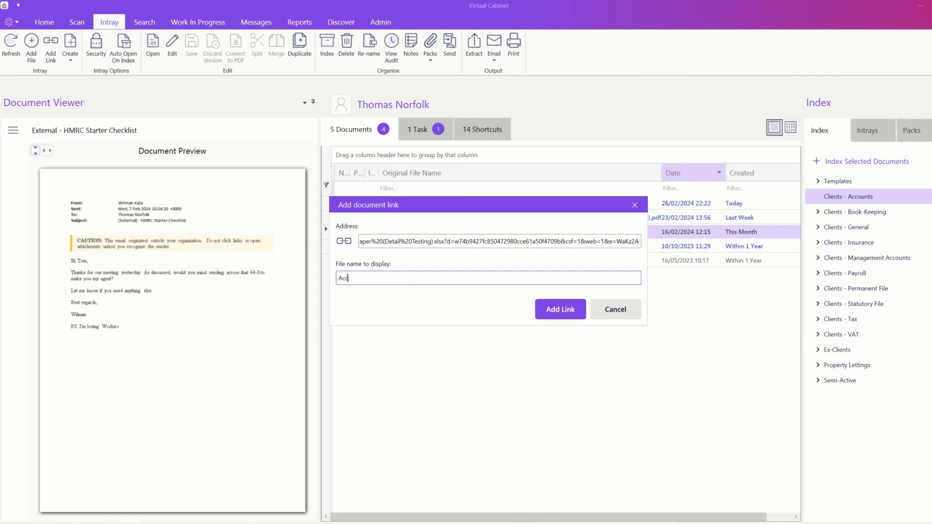
type("ounts")
left_click(561, 310)
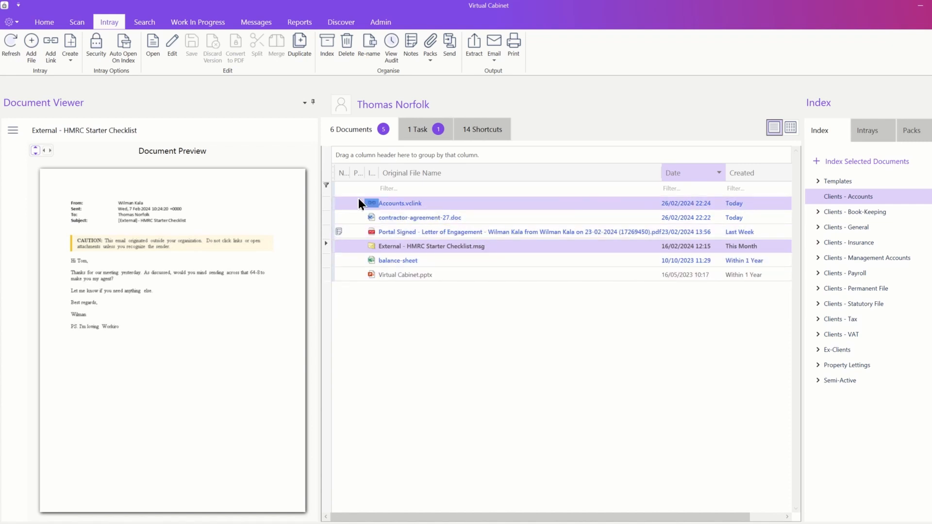
left_click(72, 62)
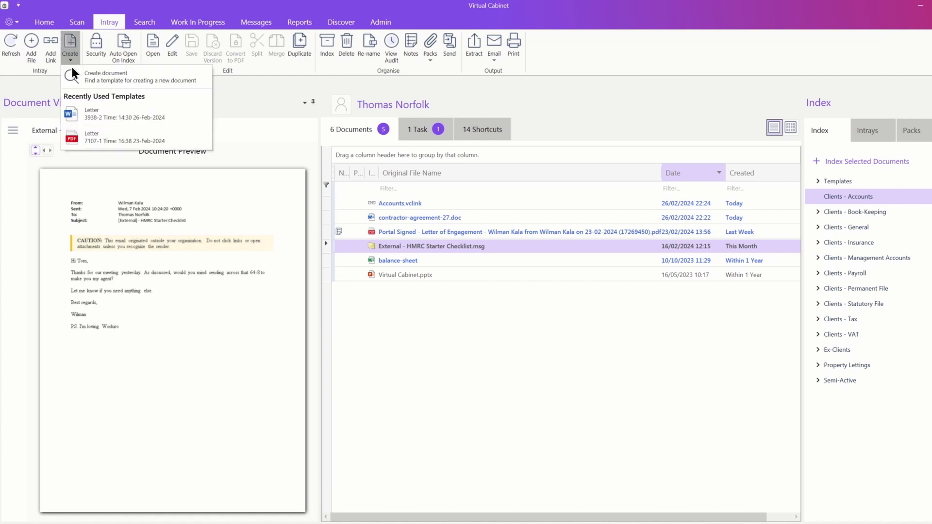
Step: Close the Create options and preview contractor-agreement-27.doc
left_click(237, 115)
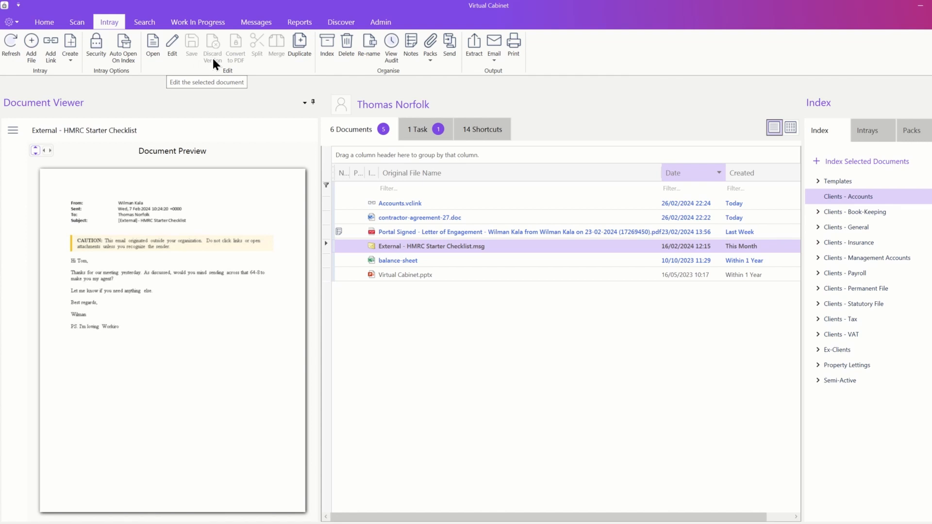
left_click(420, 217)
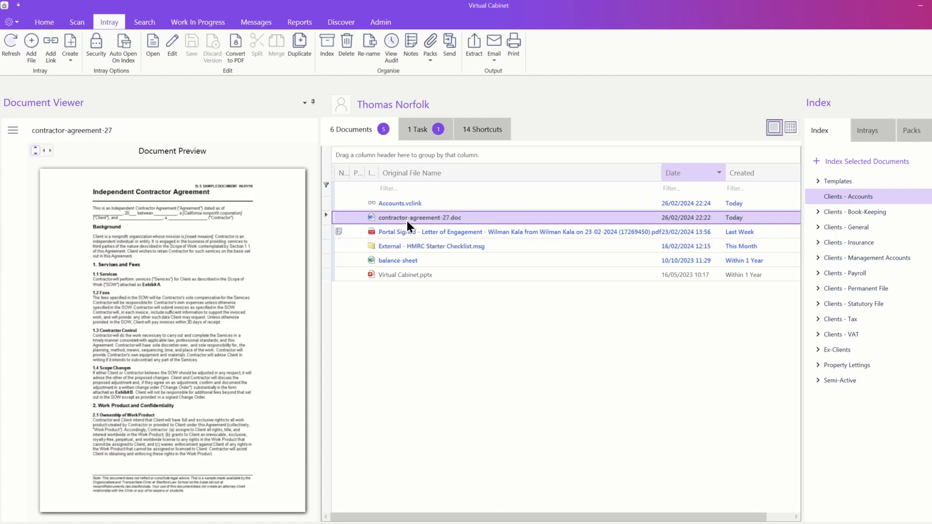
Step: Create contractor-agreement-27.pdf from the Word contractor agreement, bringing the intray to 7 documents
left_click(231, 62)
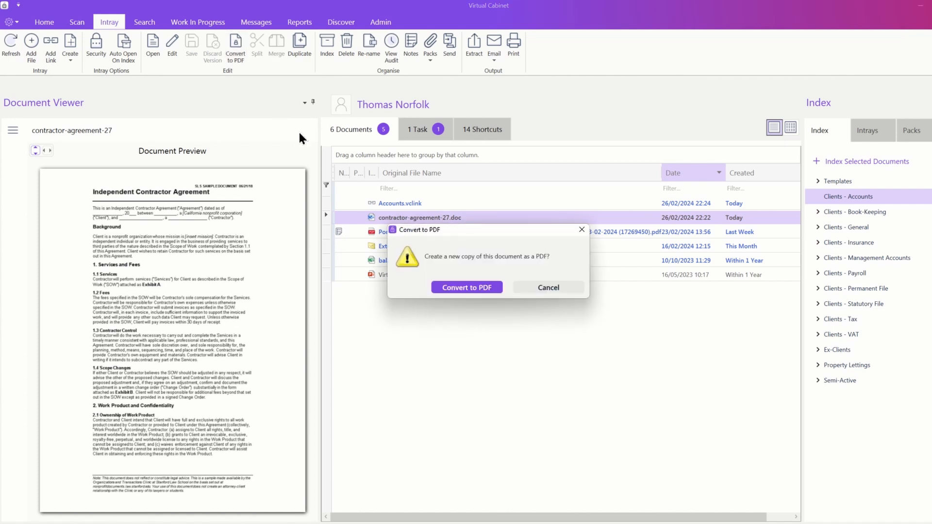
left_click(451, 288)
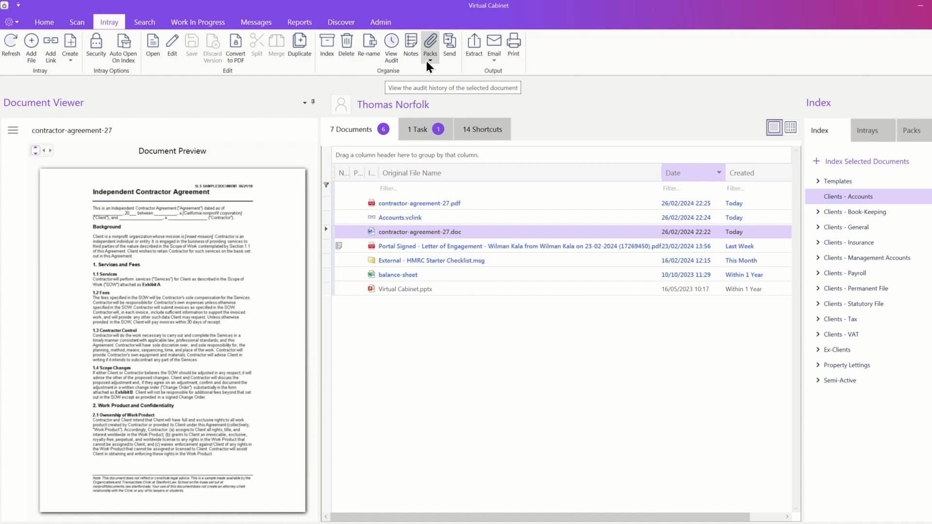
left_click(427, 62)
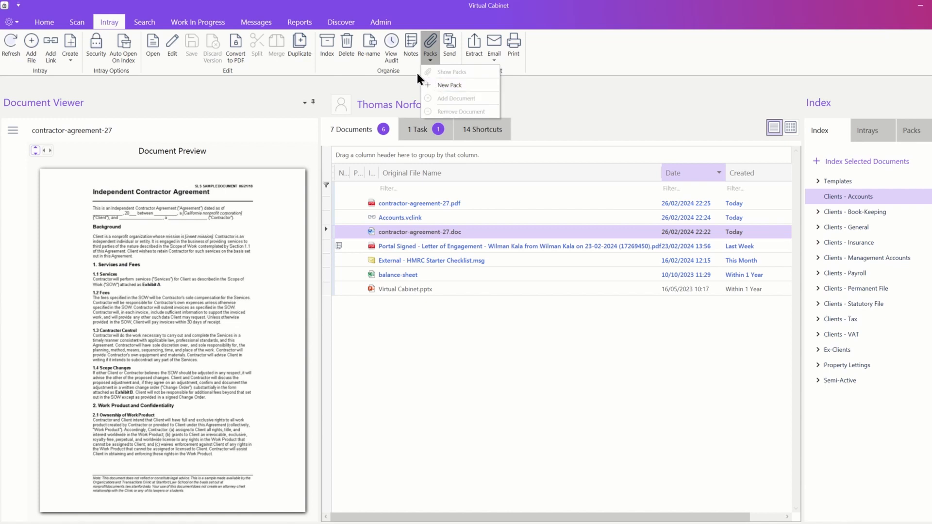
left_click(417, 74)
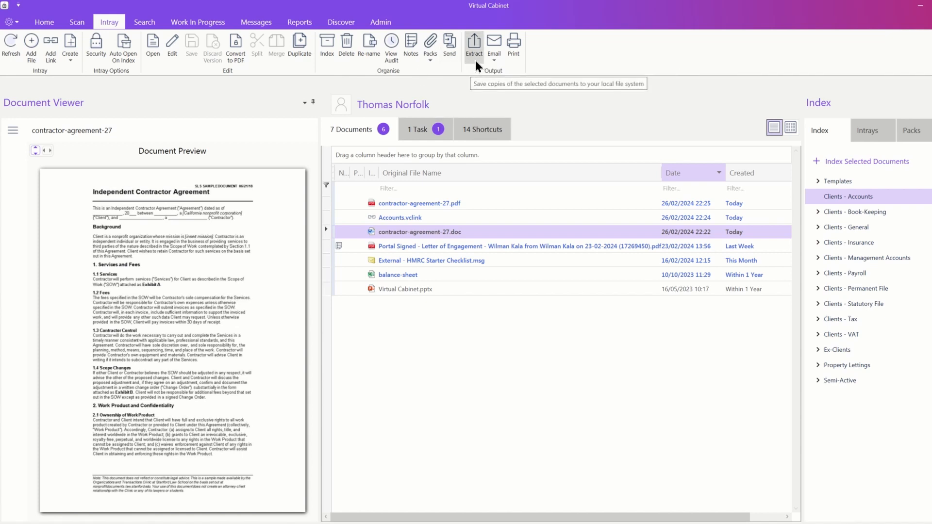
left_click(493, 63)
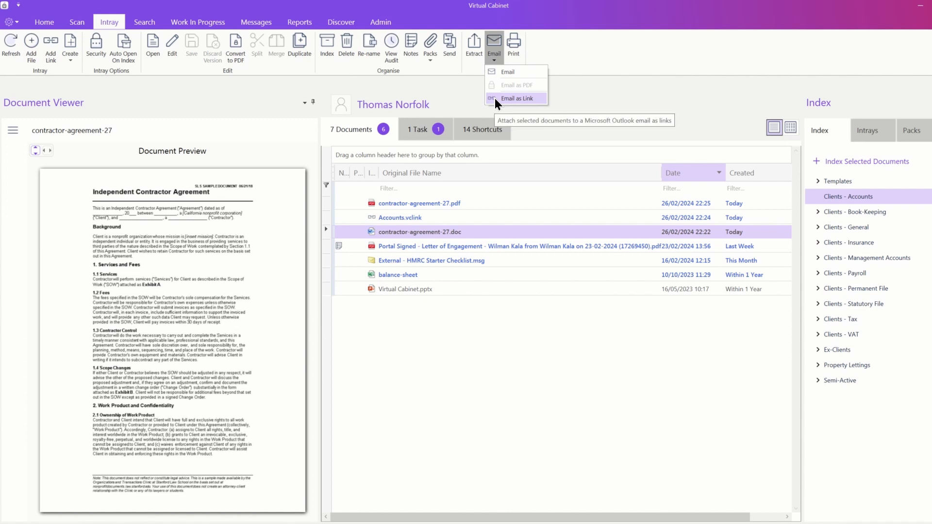
left_click(538, 59)
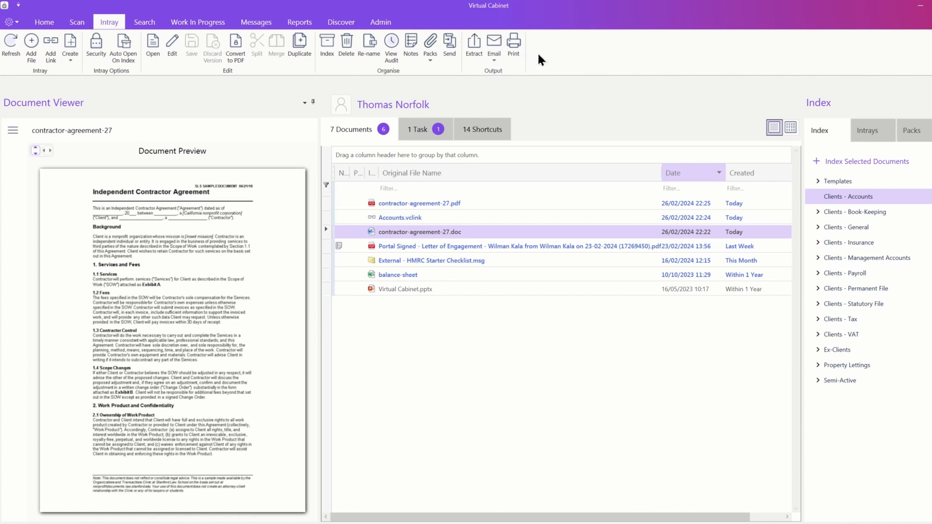
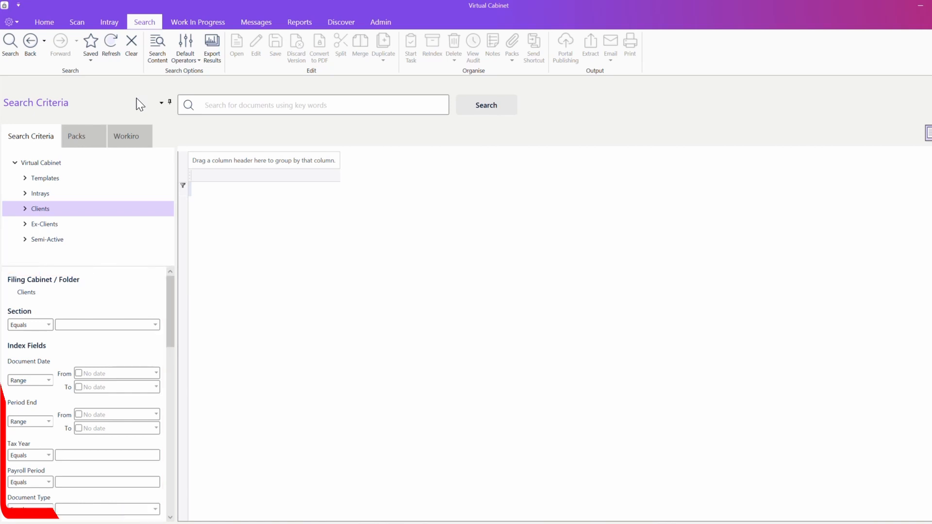
Step: Search the Clients cabinet for 'bank', getting 26 results, then clear the keyword
left_click(210, 103)
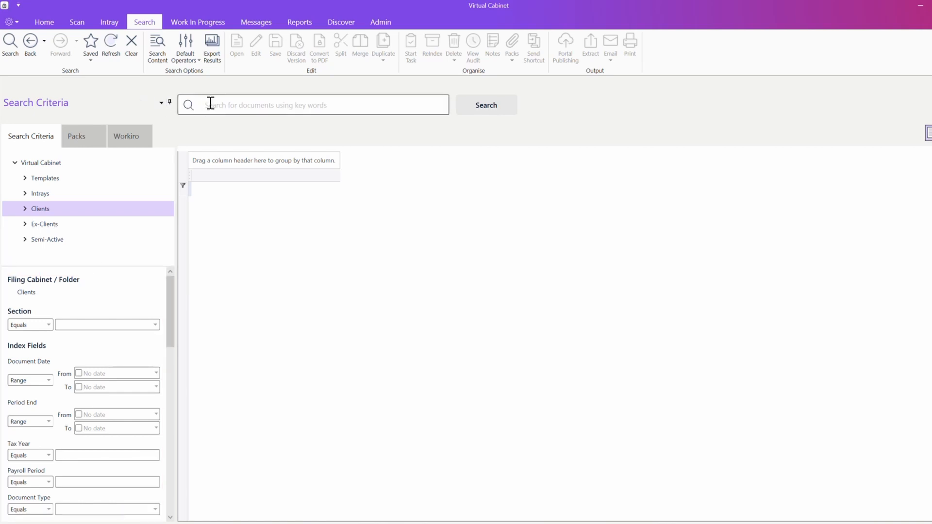
type("bank")
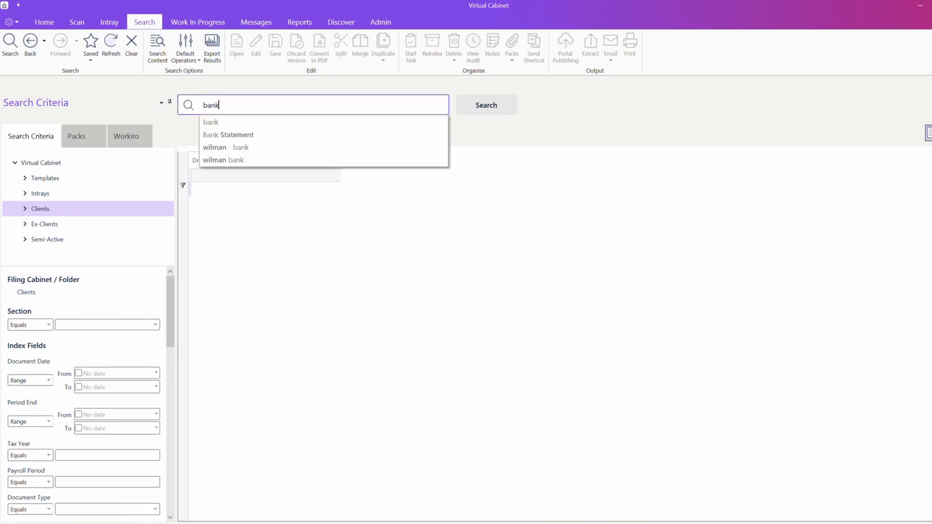
key("Return")
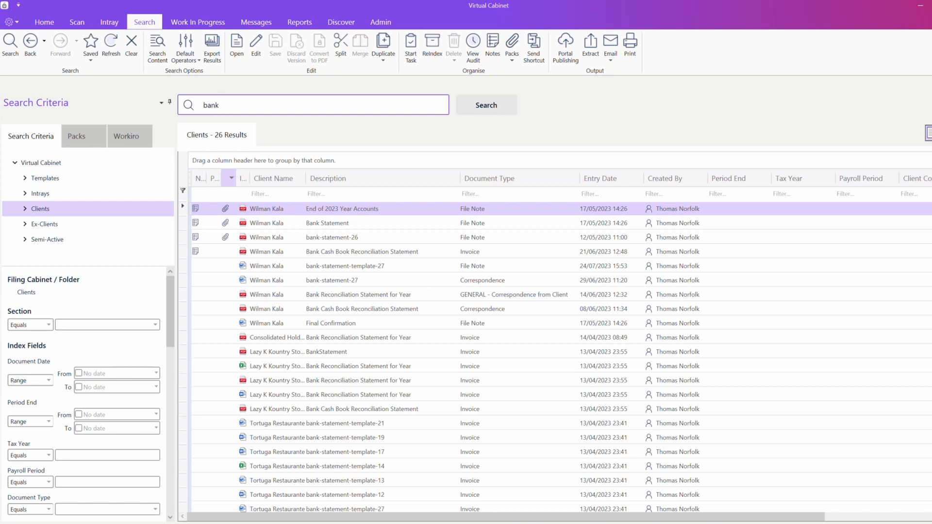
key("BackSpace")
key("BackSpace")
key("BackSpace")
key("BackSpace")
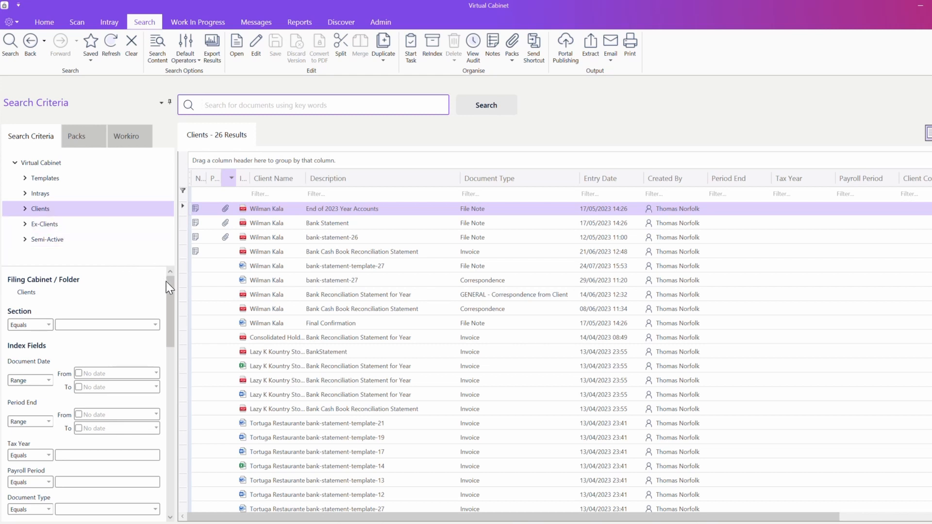
Step: Enable Document Date from 21 May 2024 to 21 July 2024 and set Section to General
mouse_move(171, 284)
left_mouse_down()
mouse_move(171, 314)
mouse_move(169, 283)
left_mouse_up()
left_click(179, 59)
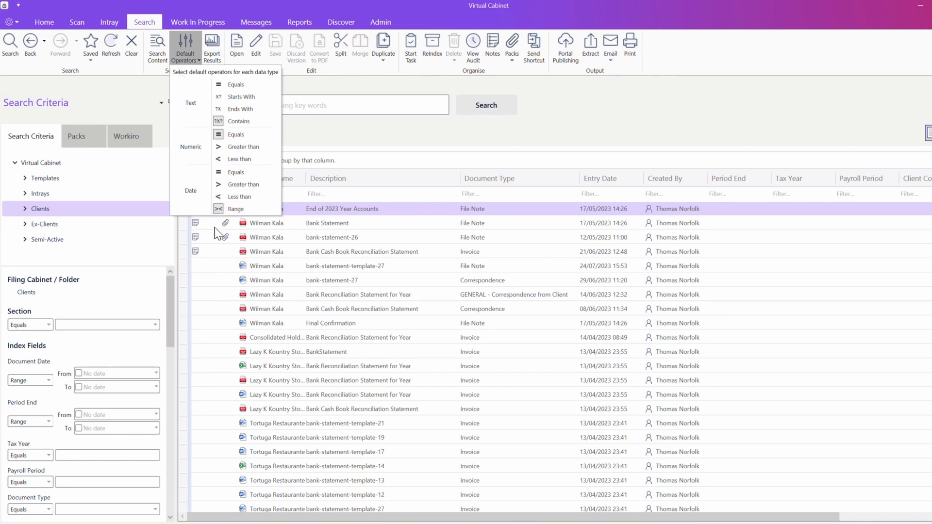
left_click(79, 373)
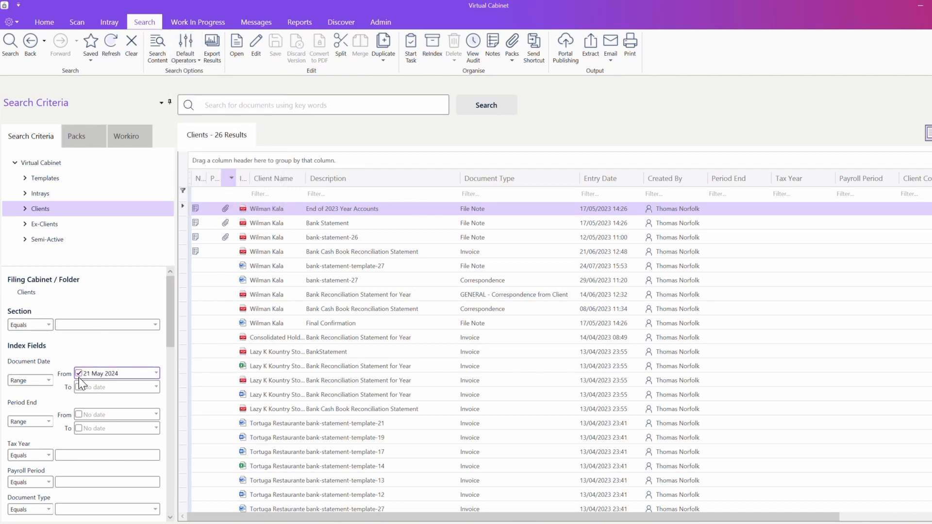
left_click(79, 387)
scroll(96, 388, "up", 2)
left_click(155, 325)
left_click(138, 357)
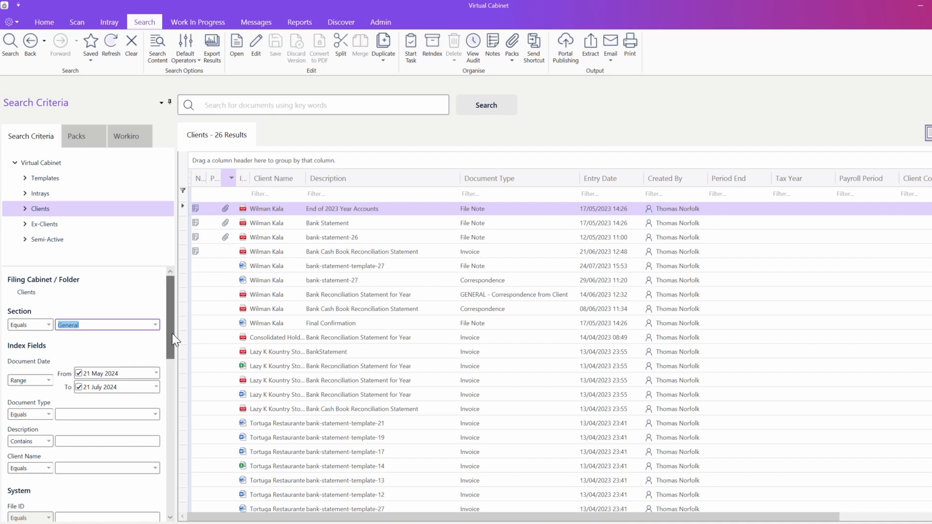
Step: Enter the client's name as the Email From 'Contains' criterion and run the search
left_click_drag(172, 333, 171, 444)
left_click(141, 367)
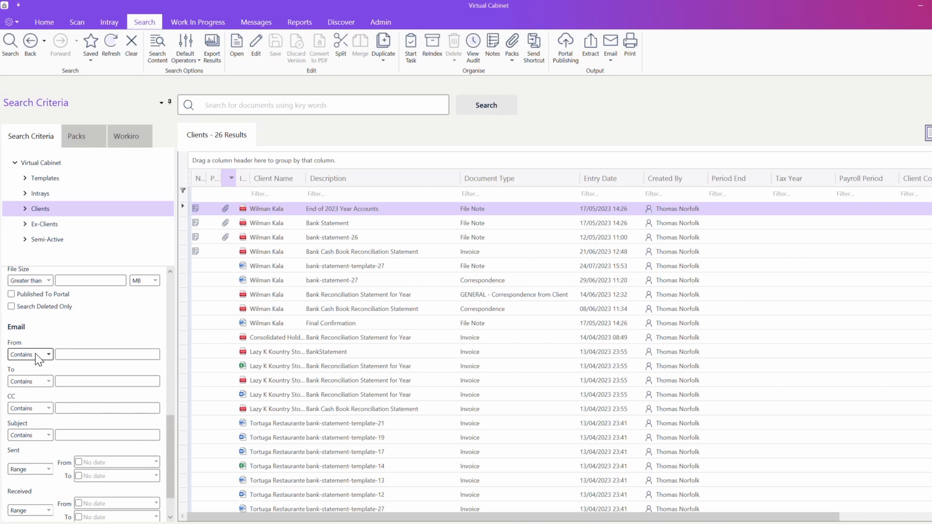
left_click(67, 355)
type("wilman")
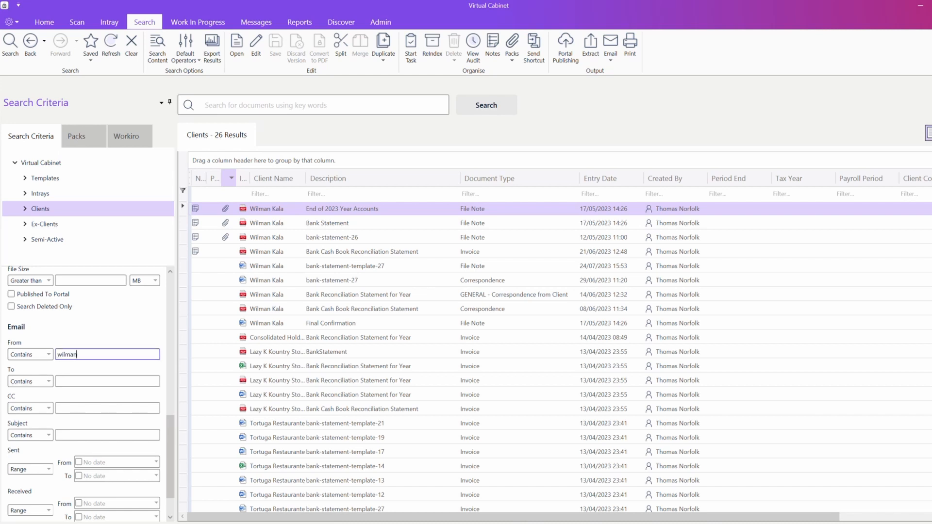
key("Return")
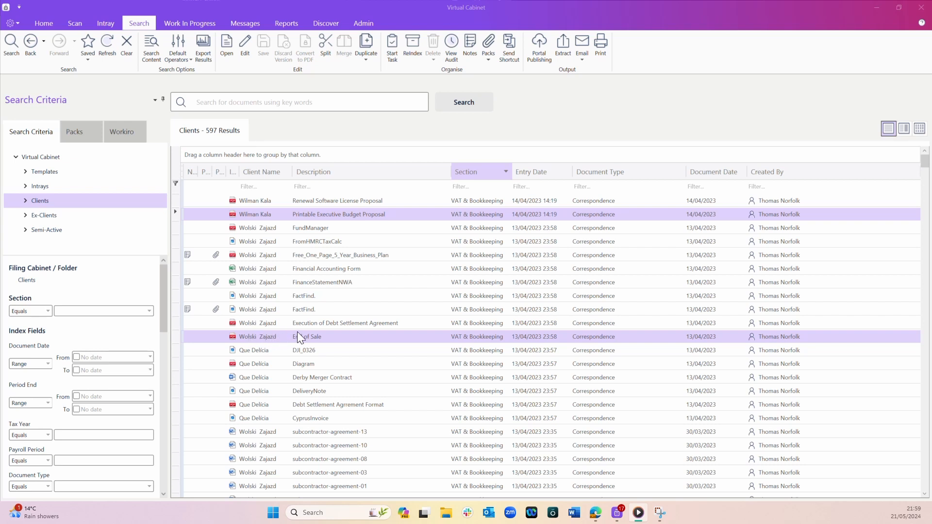
Step: Show the 597 results with a document preview, then as thumbnail cards, and collapse the Search Criteria panel
left_click(904, 133)
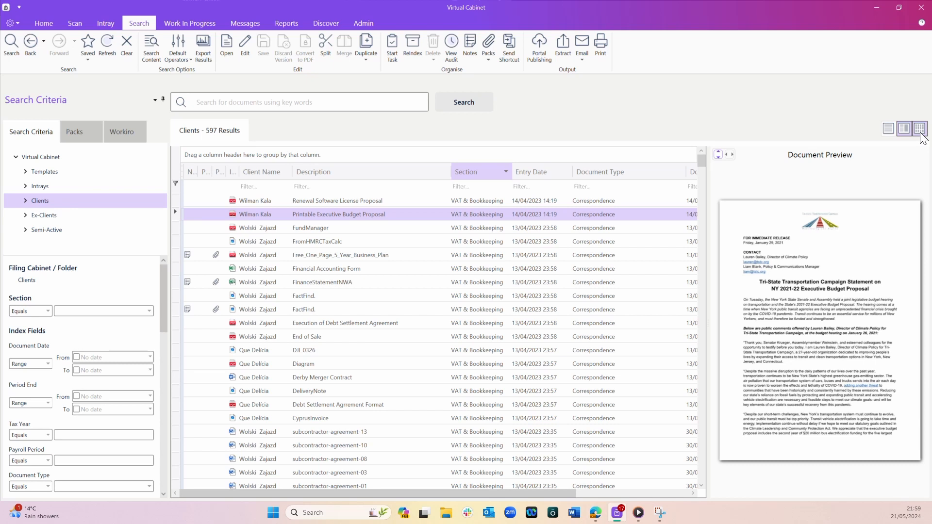
left_click(919, 130)
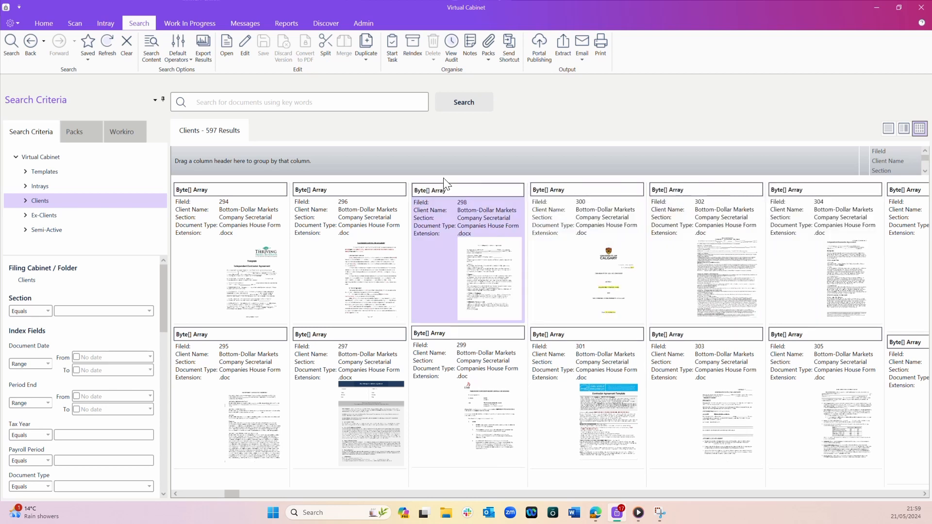
left_click(163, 99)
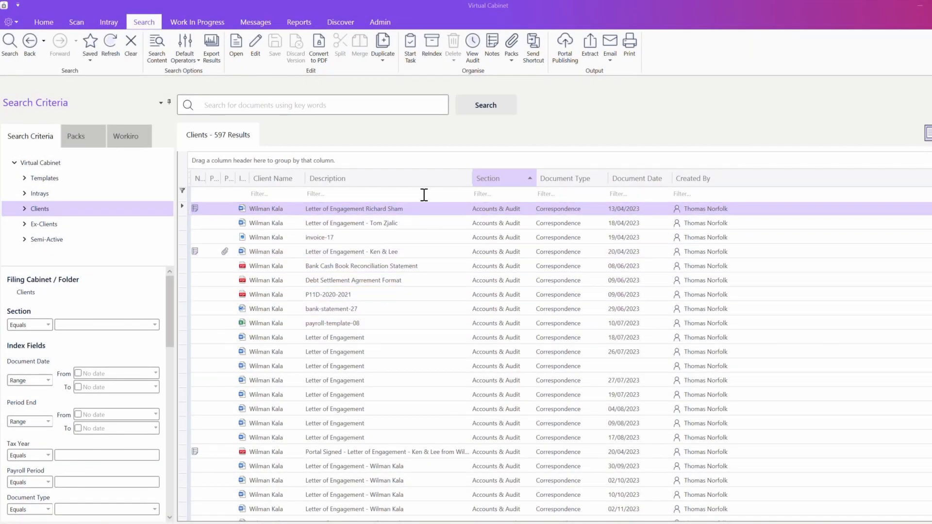
Step: Add the Entry Date column to the results, placed just after Section
right_click(425, 183)
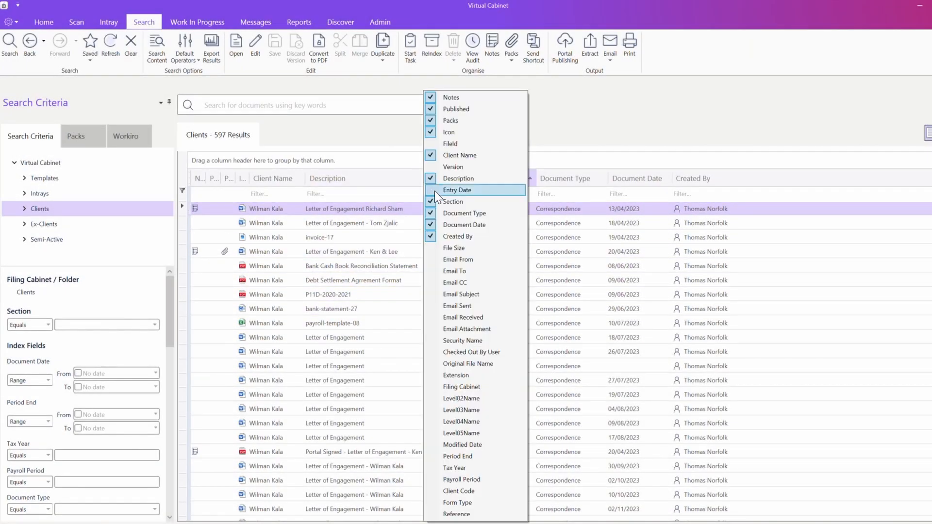
left_click(435, 190)
left_click_drag(532, 181, 598, 182)
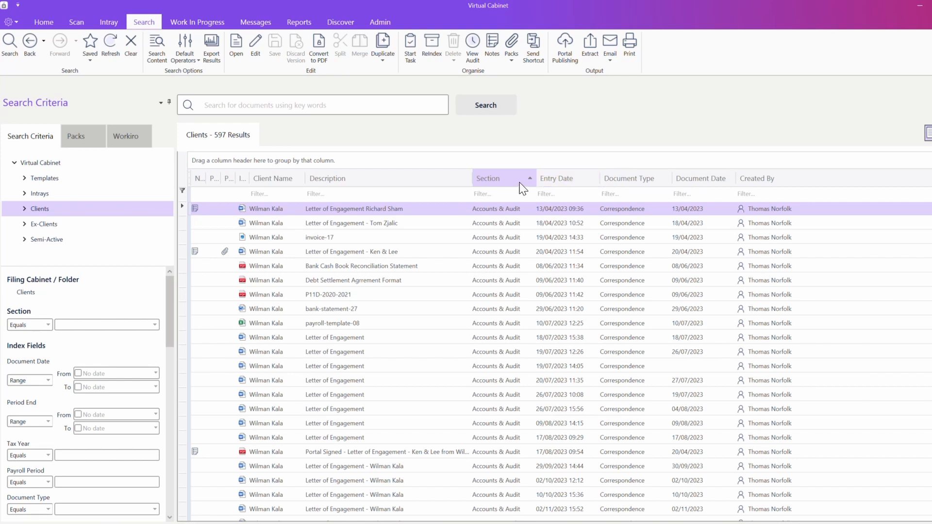
Step: Group the results by Section, collapse all groups, then remove the grouping
left_click_drag(505, 183, 292, 162)
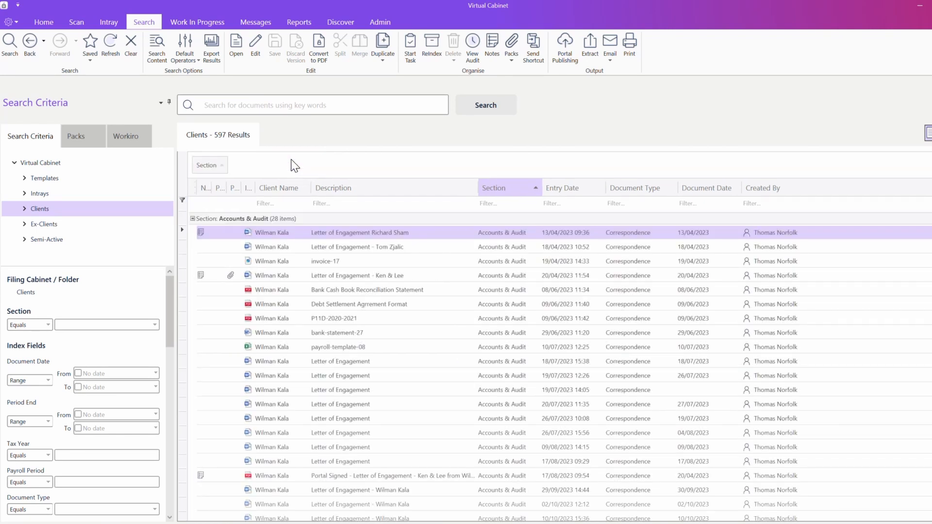
right_click(287, 247)
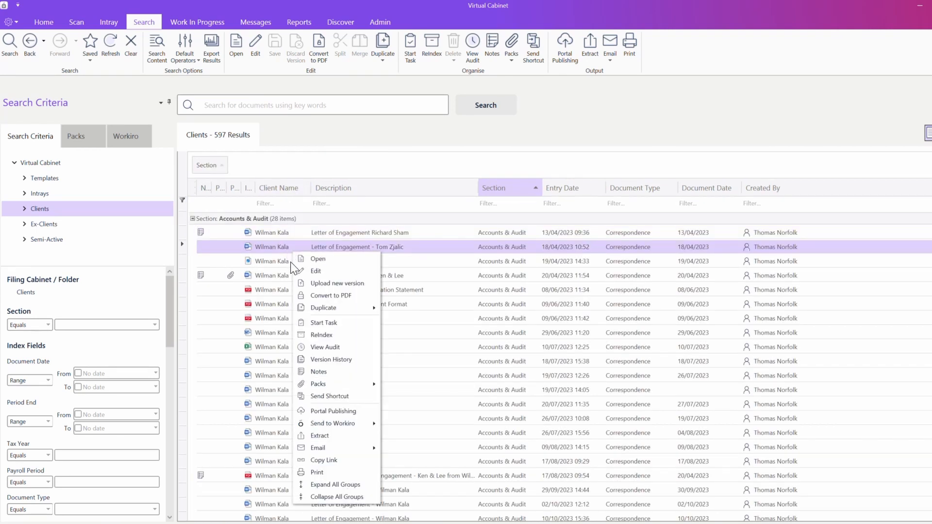
left_click(315, 497)
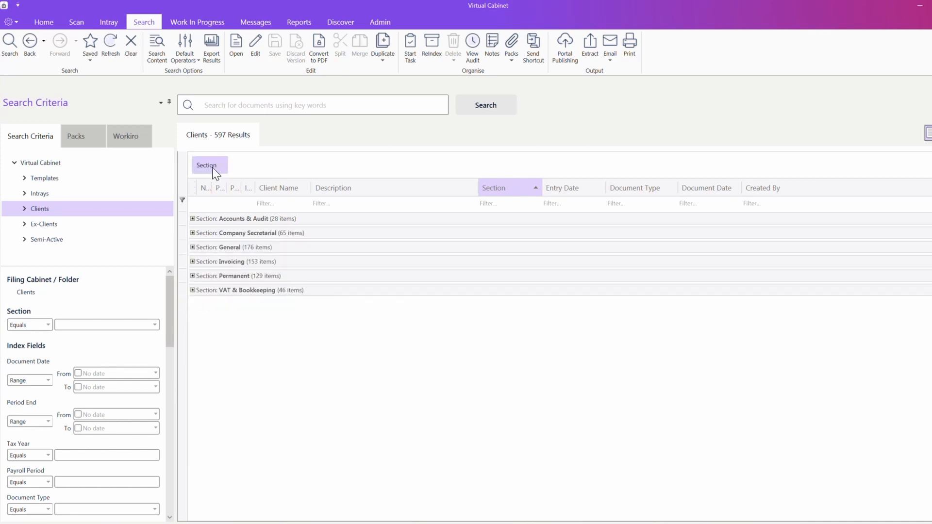
left_click_drag(213, 168, 298, 128)
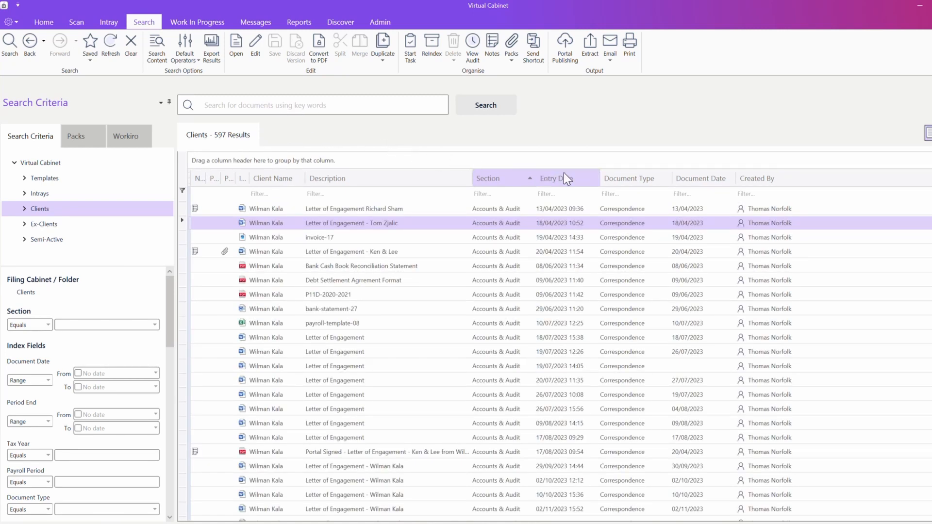
Step: Sort Document Type descending and filter that column to 'corre'
left_click(629, 185)
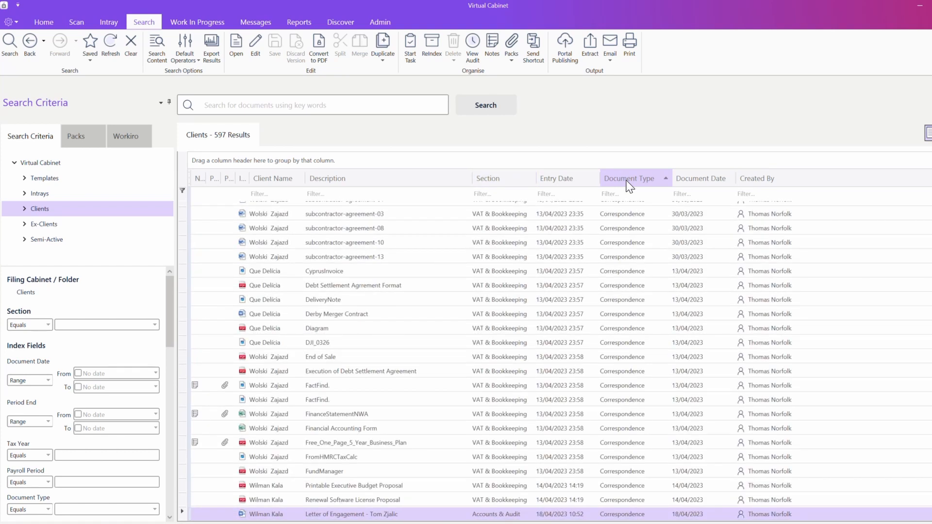
left_click(629, 185)
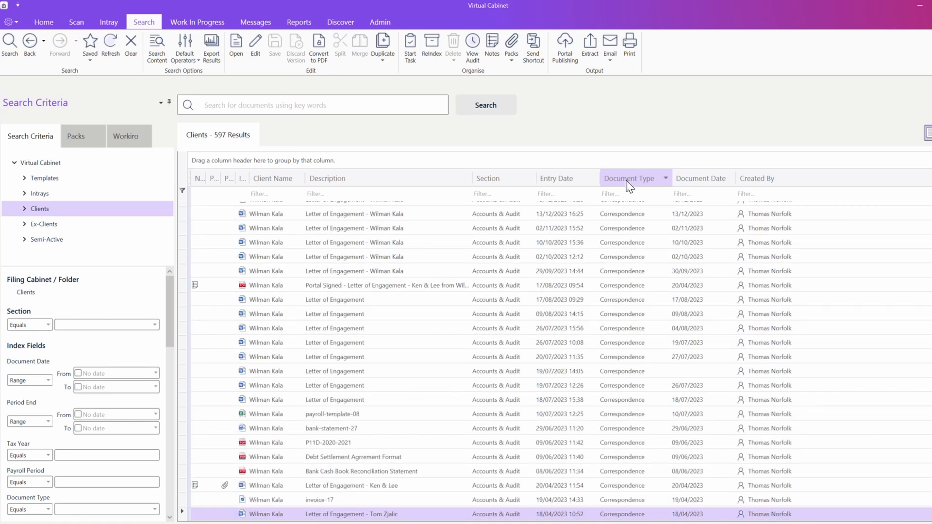
left_click(626, 192)
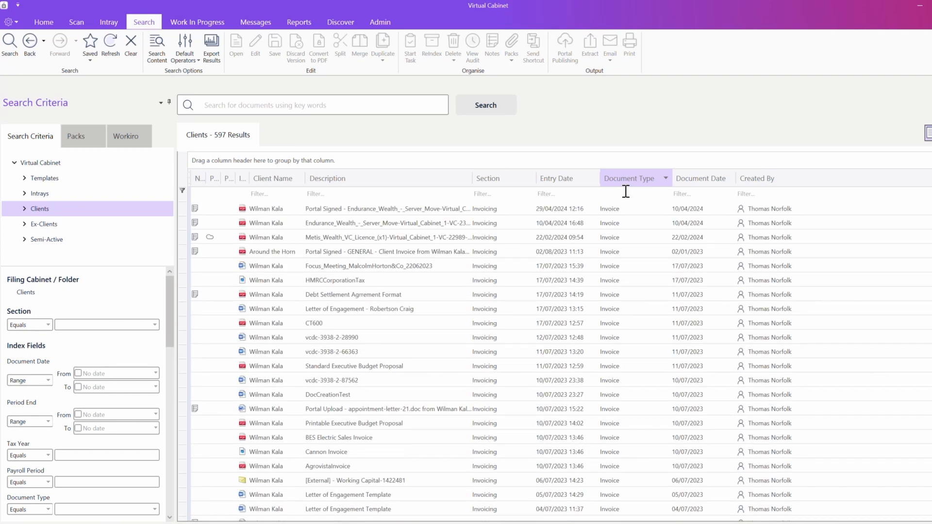
type("corre")
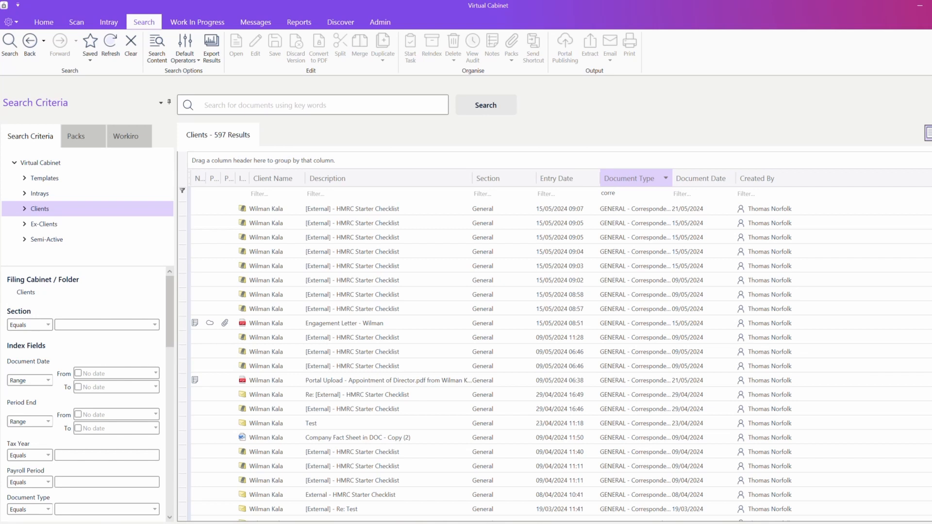
Step: Clear the Document Type filter and set criteria Section Accounts & Audit, Document Type Correspondence
key("BackSpace")
key("BackSpace")
key("BackSpace")
key("BackSpace")
key("BackSpace")
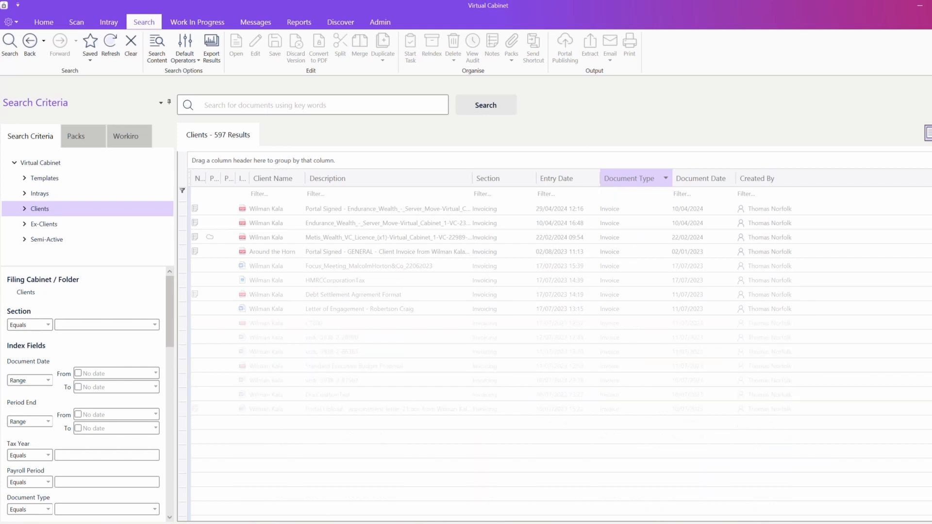
left_click(154, 325)
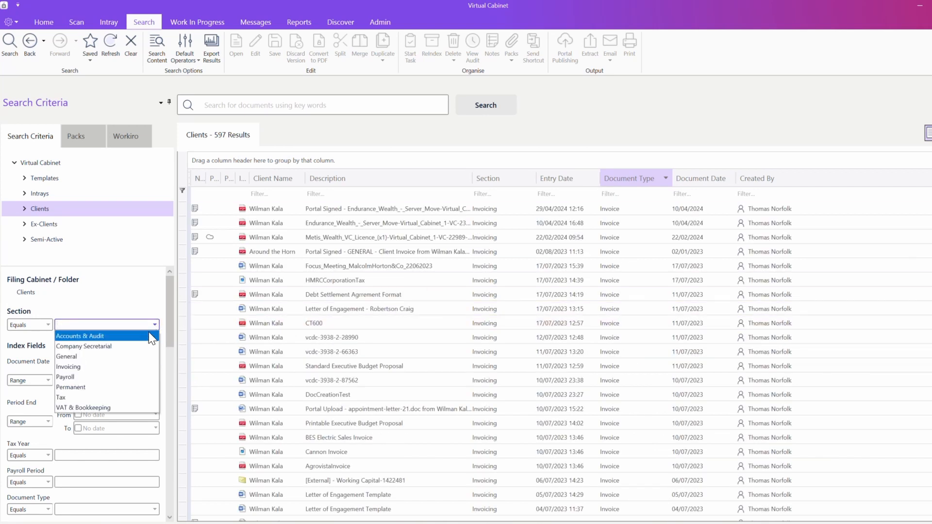
left_click(145, 335)
left_click(154, 456)
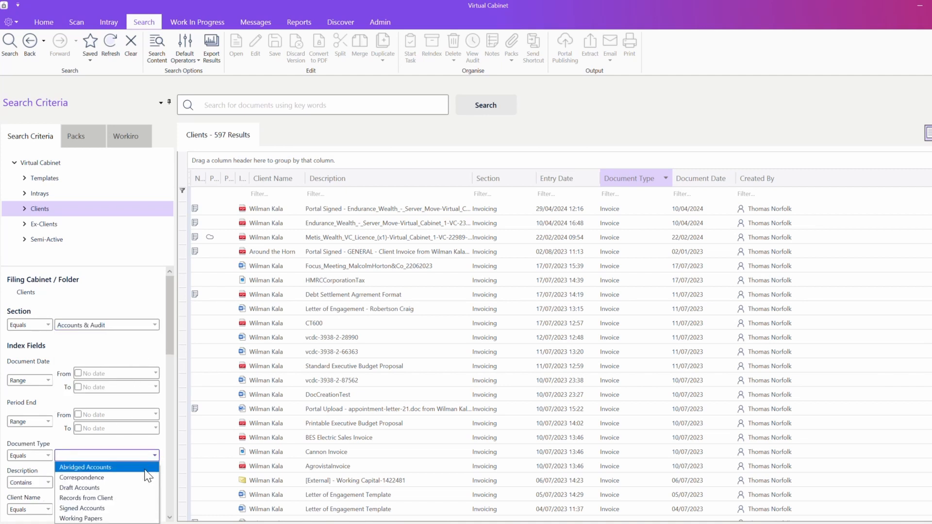
left_click(139, 479)
Step: Pick the suggested client as the Client Name criterion, run the search, then type 'bank'
left_click(141, 509)
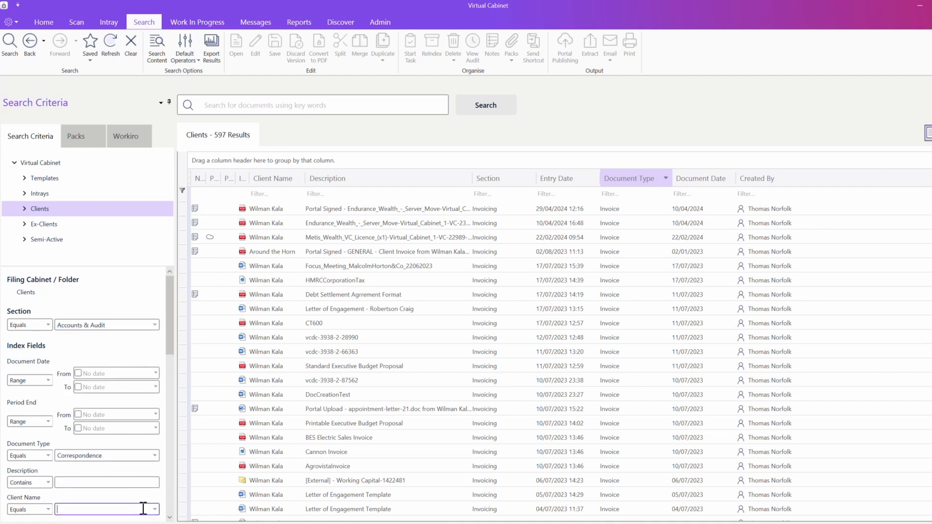
type("wil")
left_click(135, 520)
key("Return")
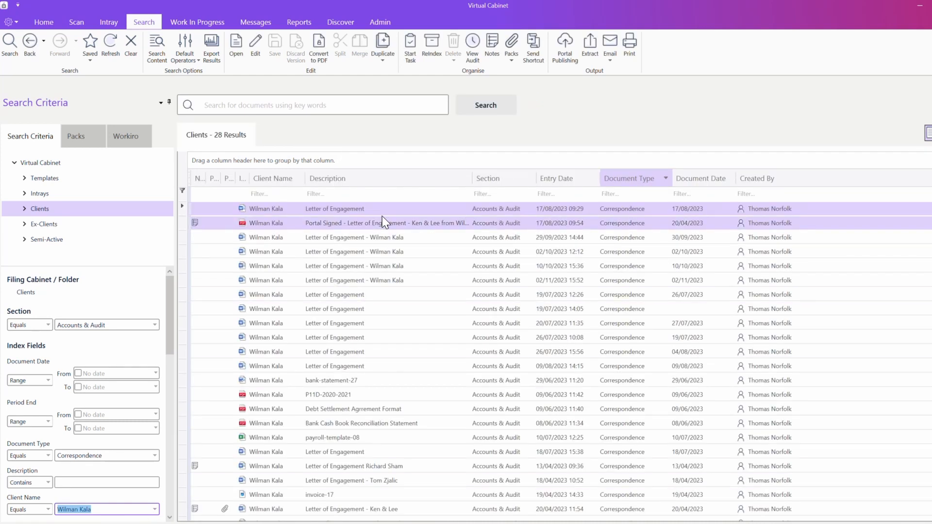
type("bank")
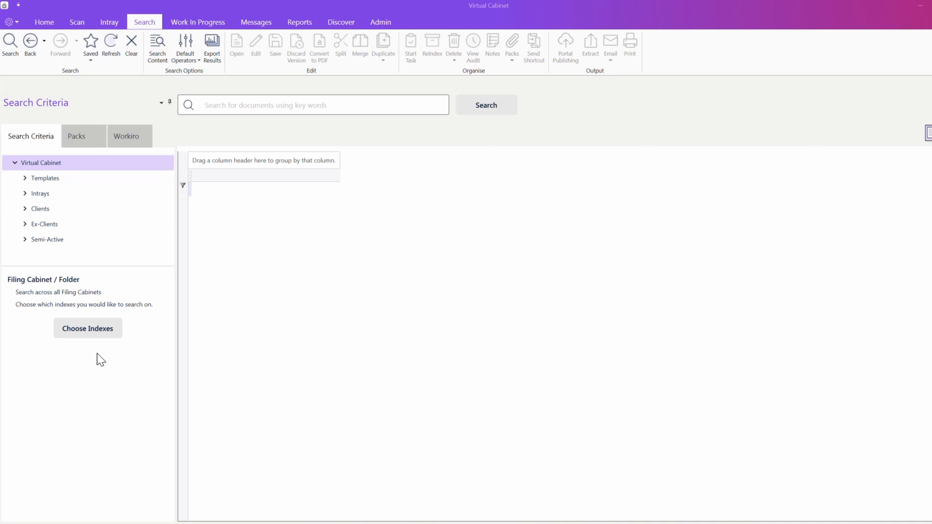
Step: Add Client Name, Entry Date and Published to Portal as search index fields
left_click(89, 328)
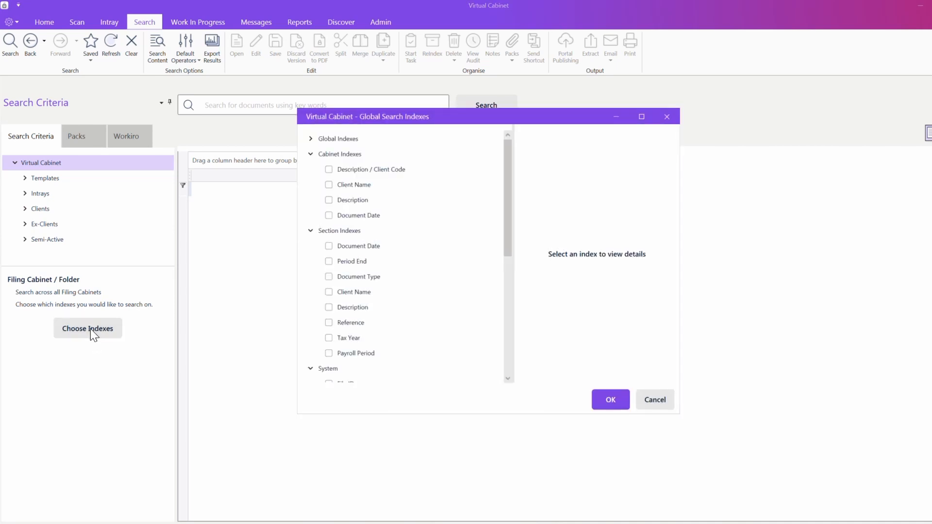
left_click(330, 185)
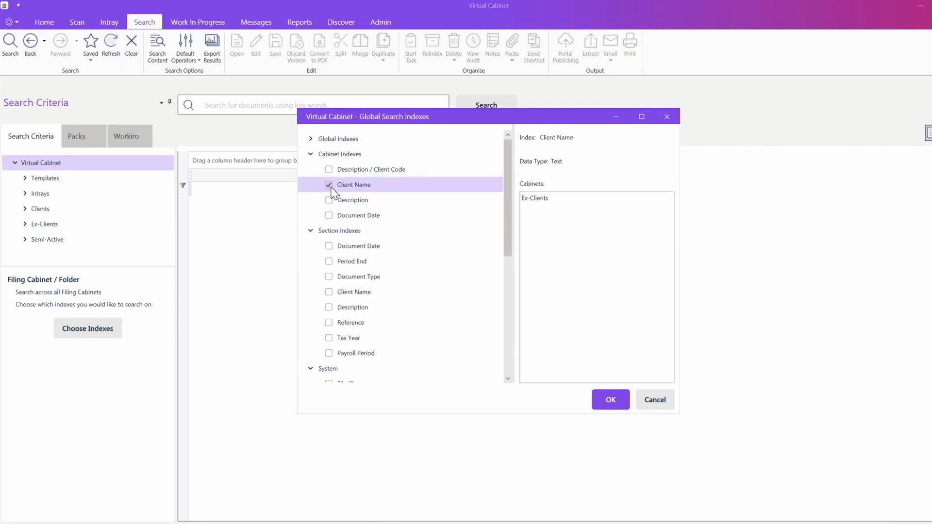
left_click(327, 229)
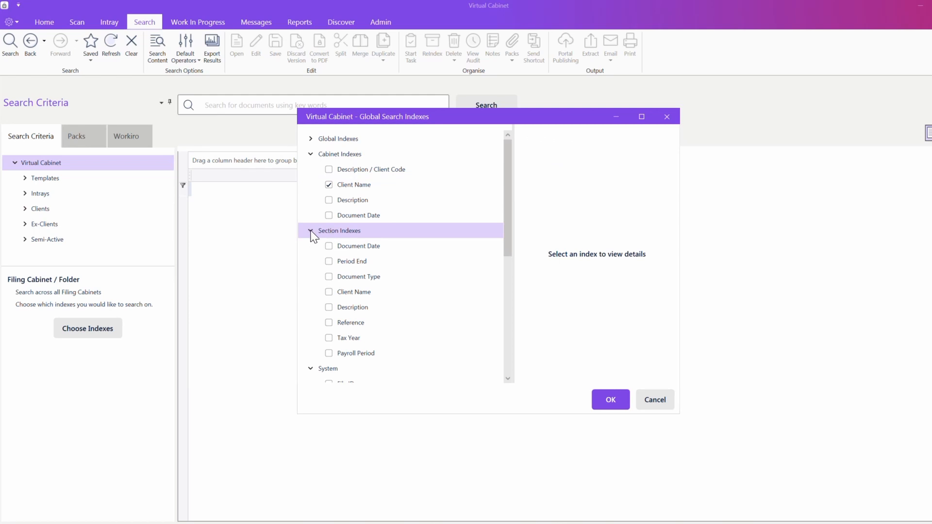
left_click(310, 231)
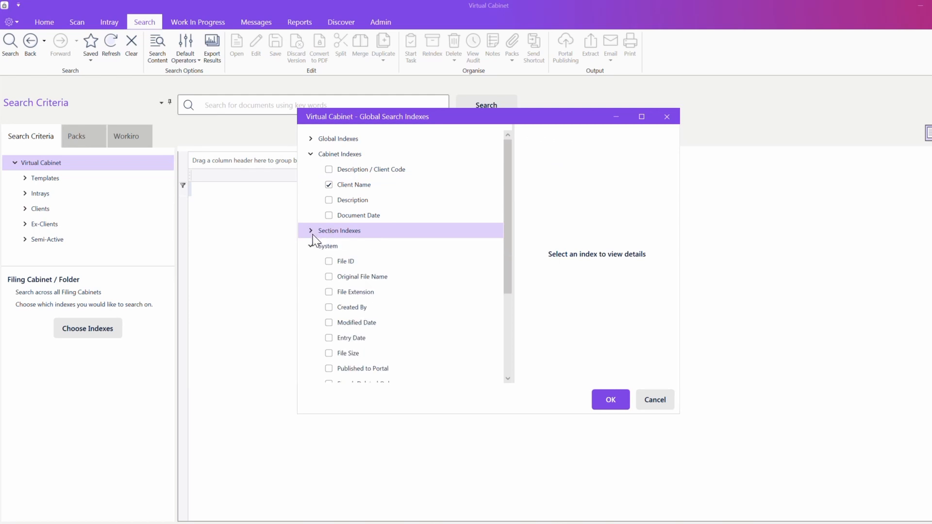
left_click(330, 340)
left_click(603, 400)
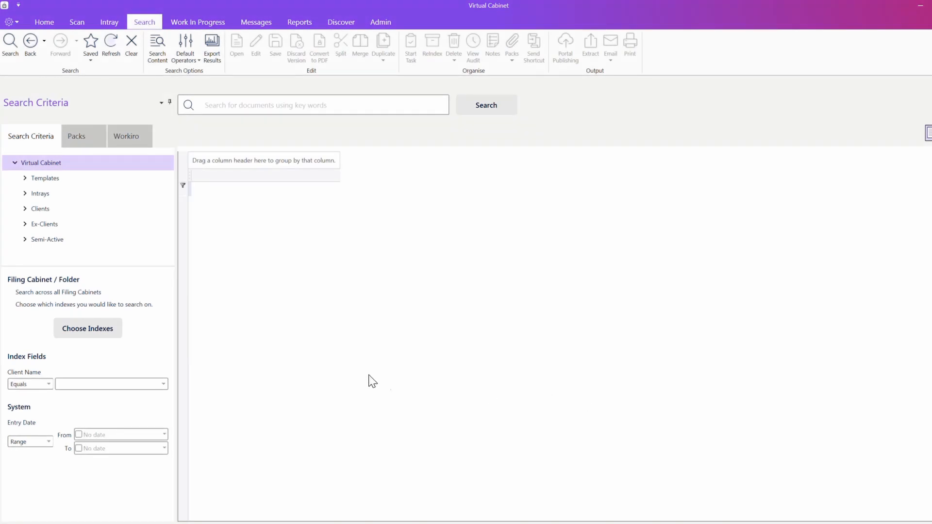
left_click(102, 327)
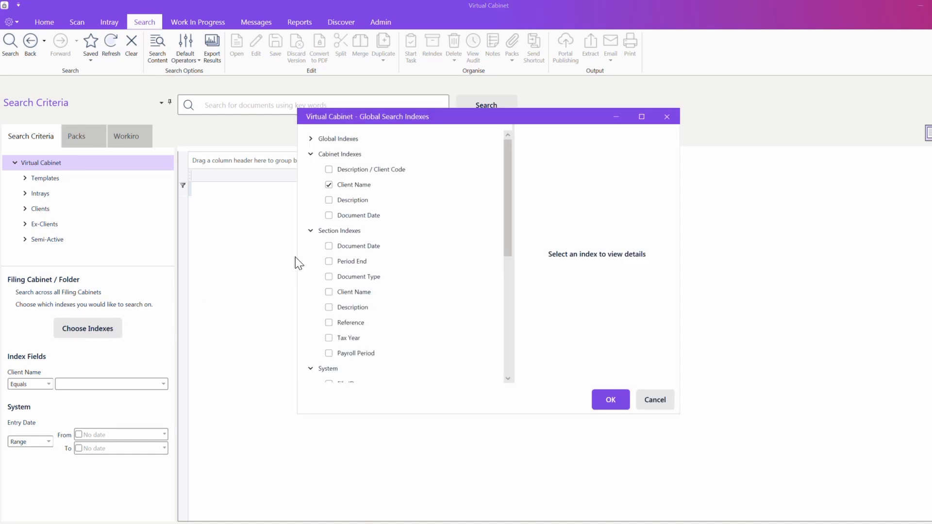
left_click(311, 231)
left_click(328, 368)
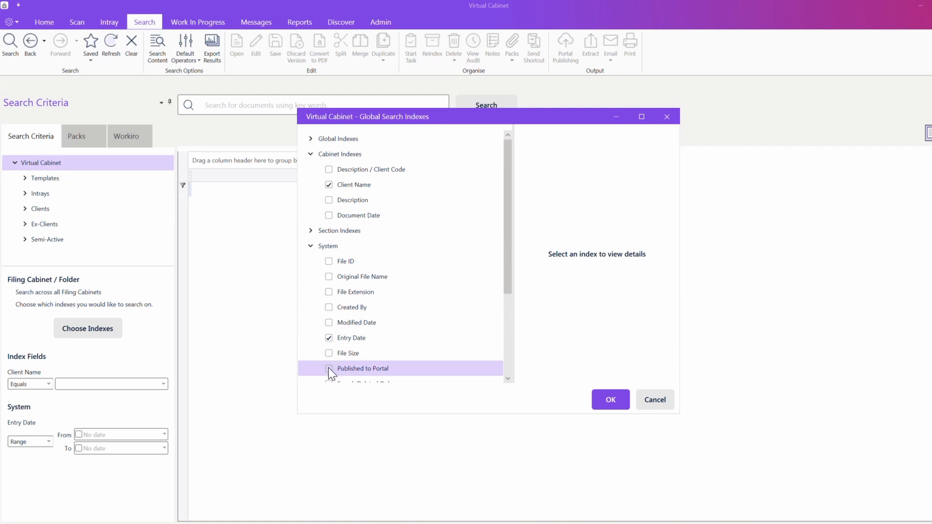
left_click(610, 399)
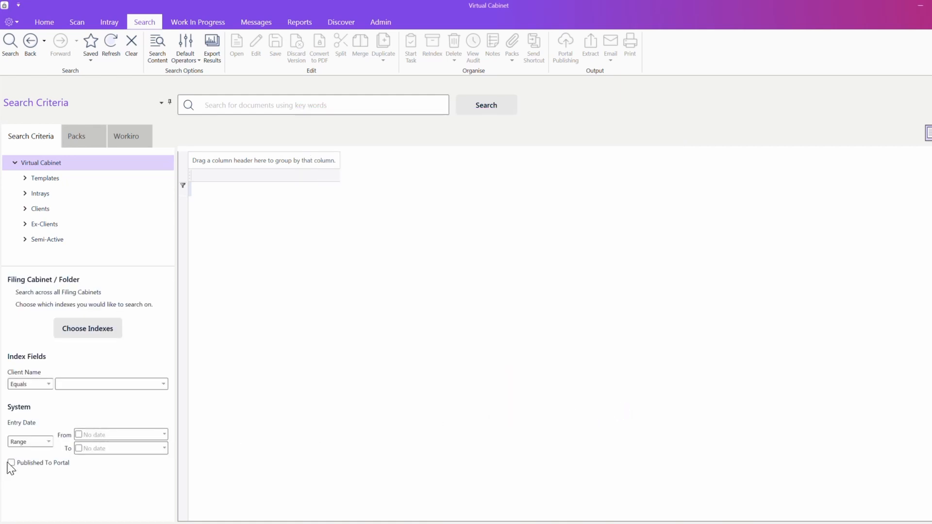
Step: Search for Published To Portal documents with Entry Dates 21 January 2023 to 21 May 2024, getting 7 results
left_click(9, 463)
key("Return")
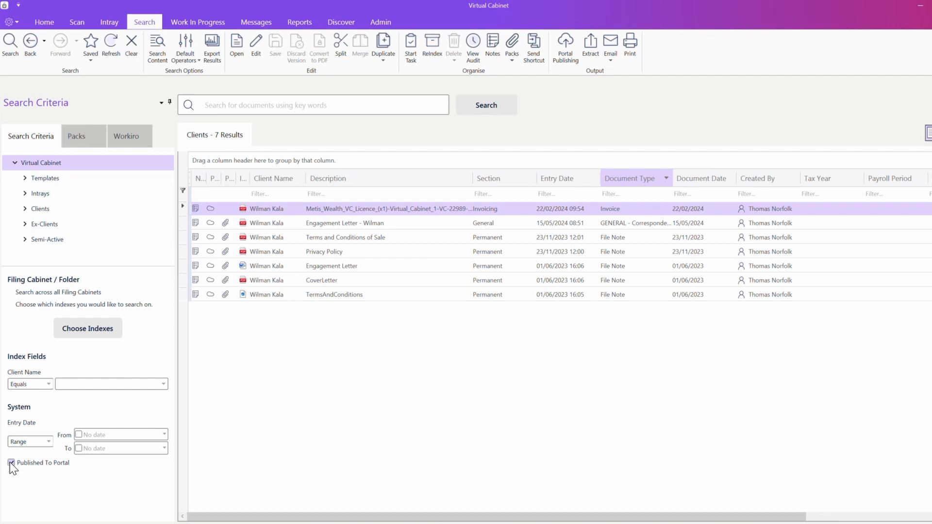
left_click(77, 435)
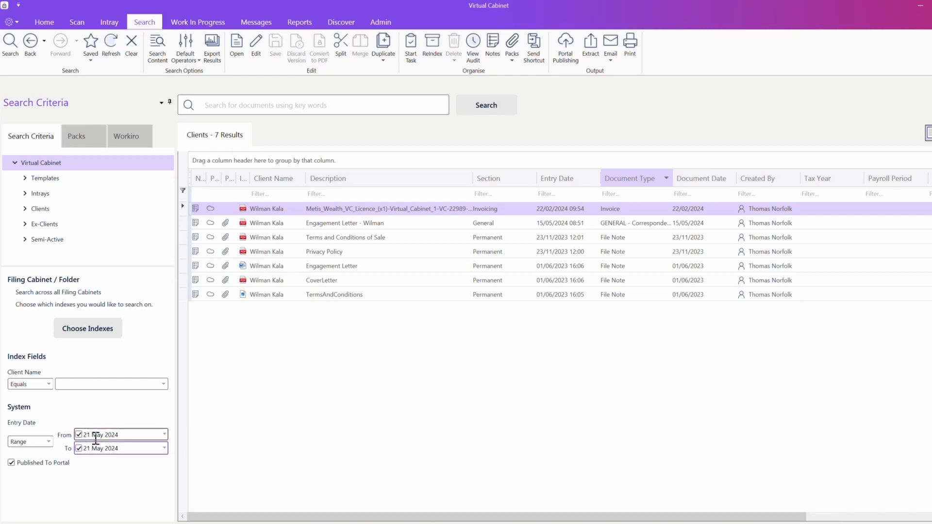
left_click(96, 434)
key("Down")
key("Down")
key("Down")
key("Down")
key("Return")
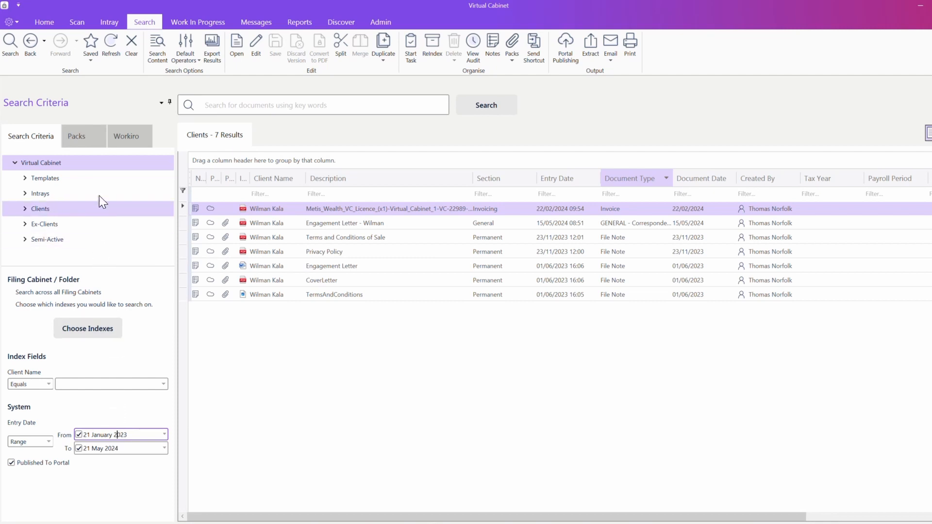
Step: Save the criteria as 'Published Documents', then run a stored search returning 597 Clients results
left_click(96, 61)
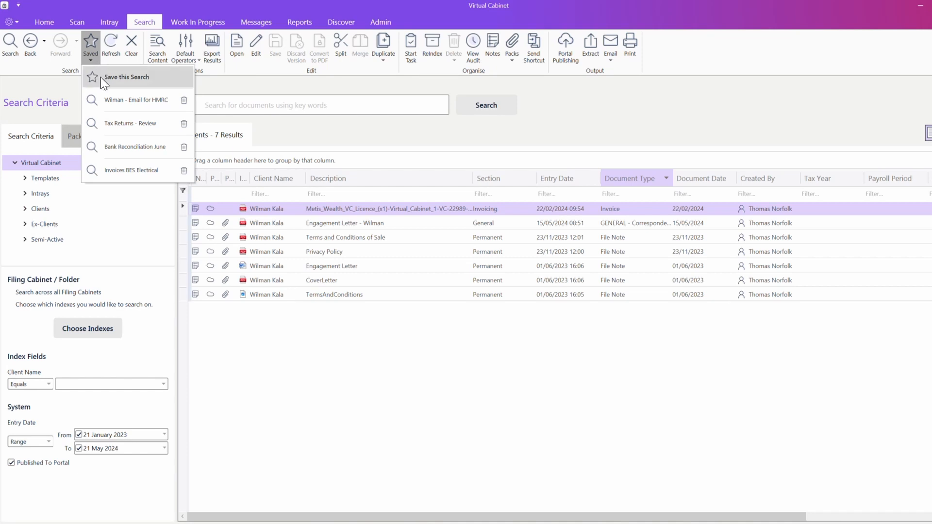
left_click(101, 77)
type("Published Documents")
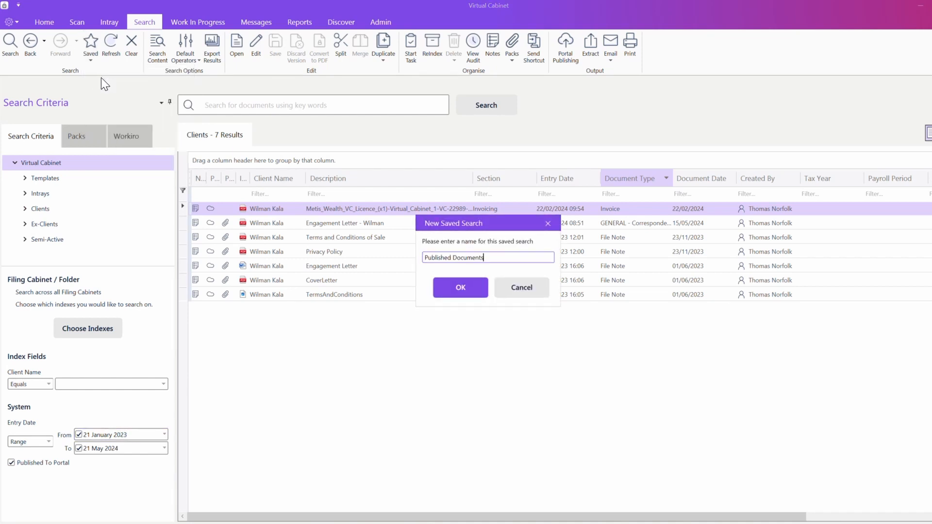
left_click(446, 285)
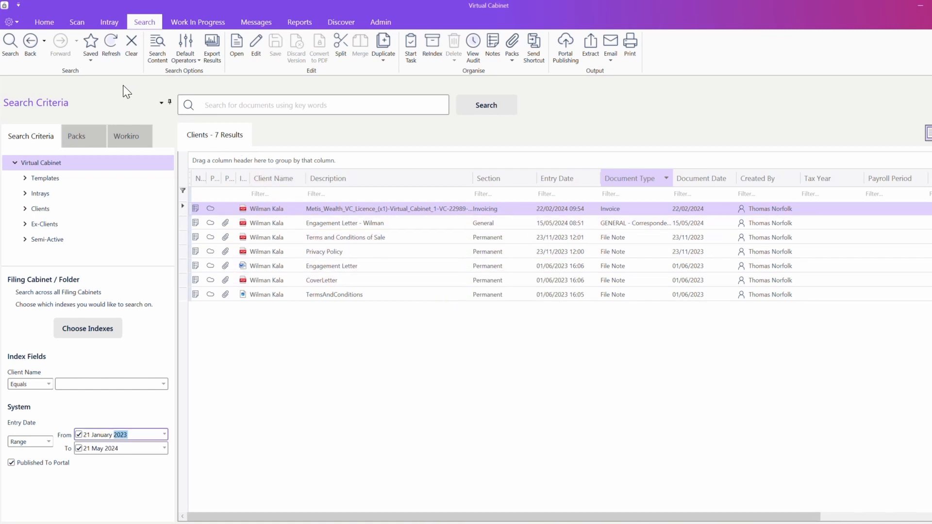
left_click(92, 57)
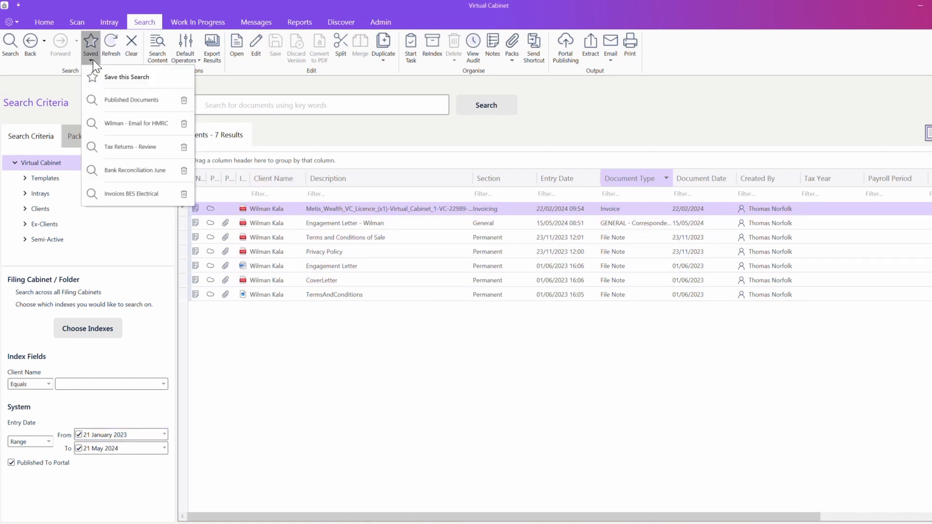
left_click(107, 106)
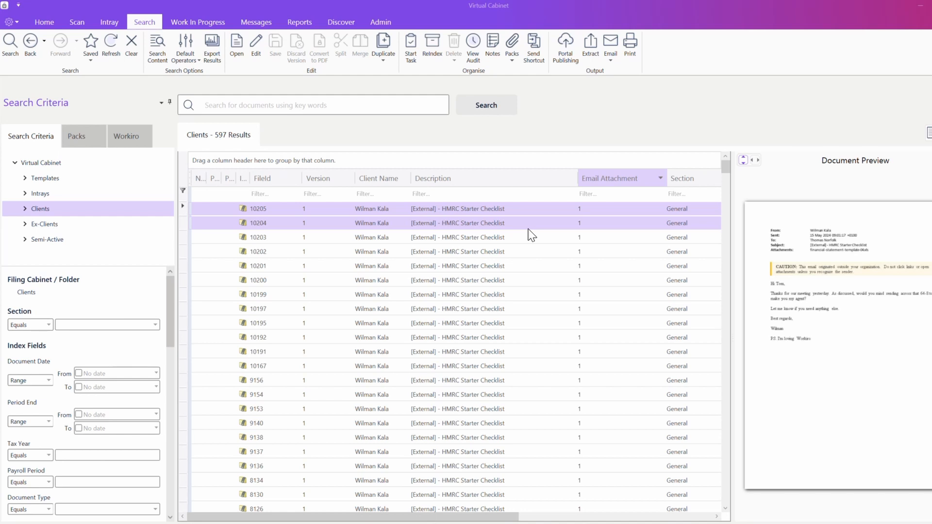
Step: Add the Email Attachment column and move it to the front of the results
right_click(534, 180)
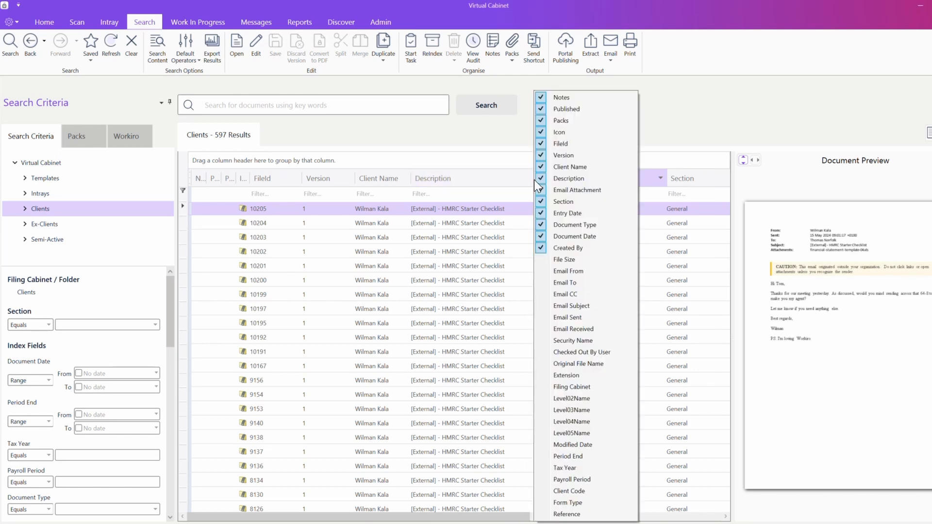
left_click(540, 190)
left_click(505, 143)
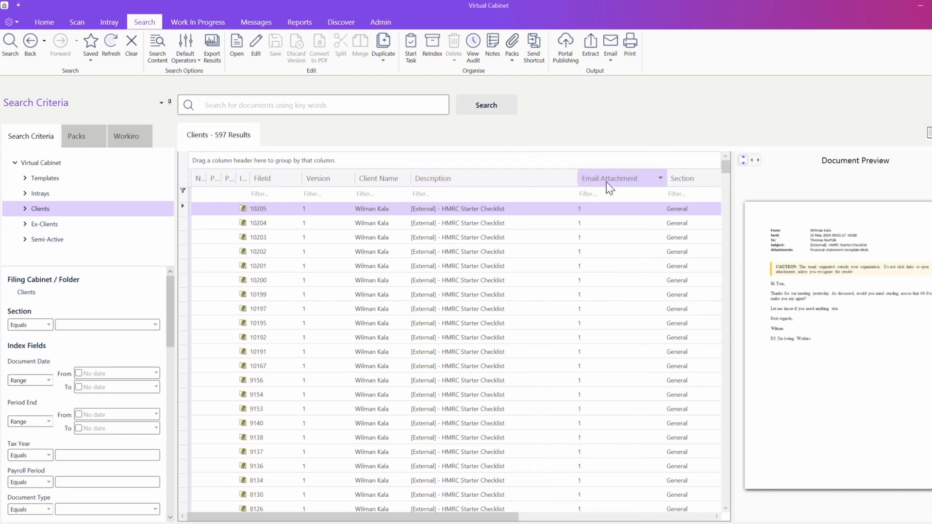
left_click_drag(582, 178, 287, 183)
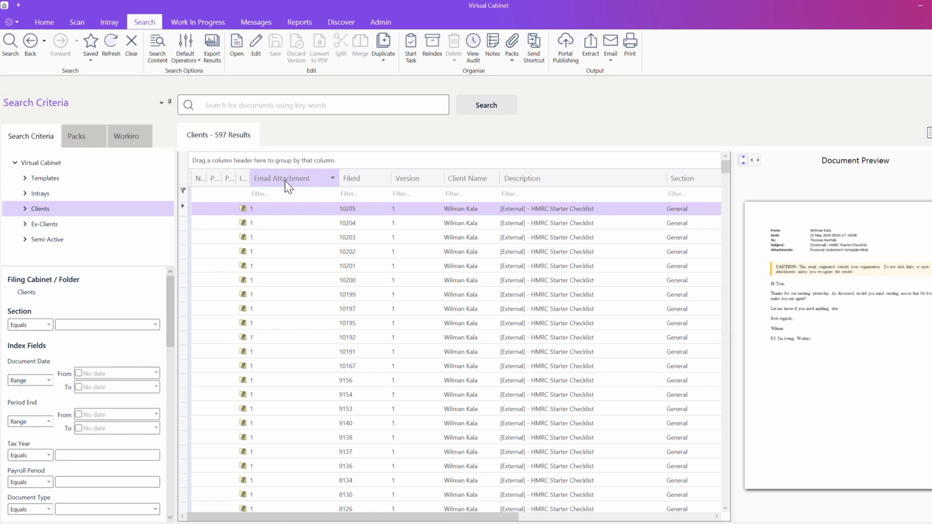
Step: Narrow the Email Attachment and Version columns, widen another, and group by Section (General holds 176)
left_click_drag(337, 184, 278, 184)
left_click_drag(384, 183, 295, 182)
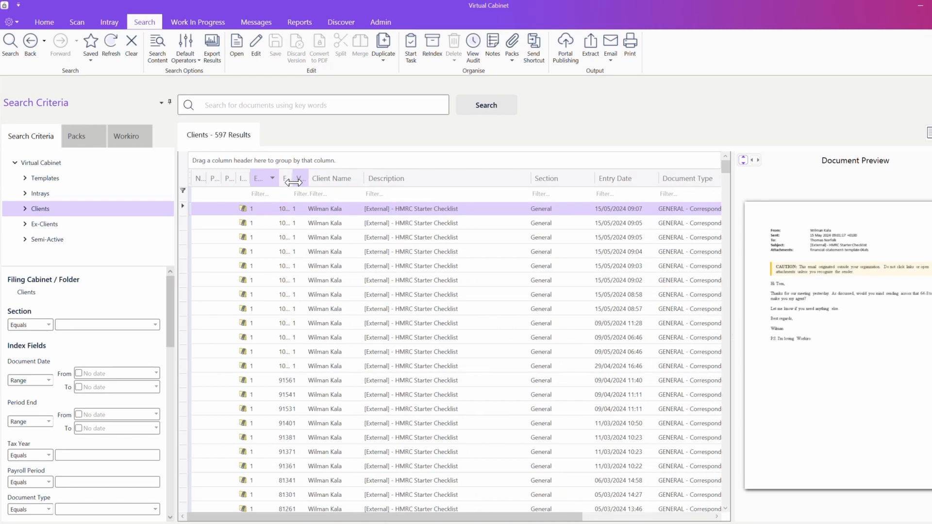
left_click_drag(189, 221, 371, 268)
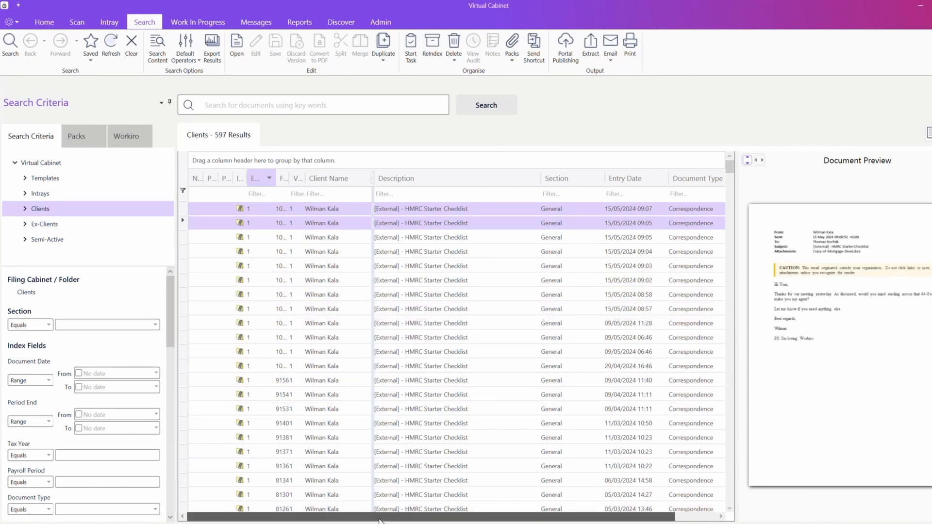
left_click_drag(379, 521, 420, 521)
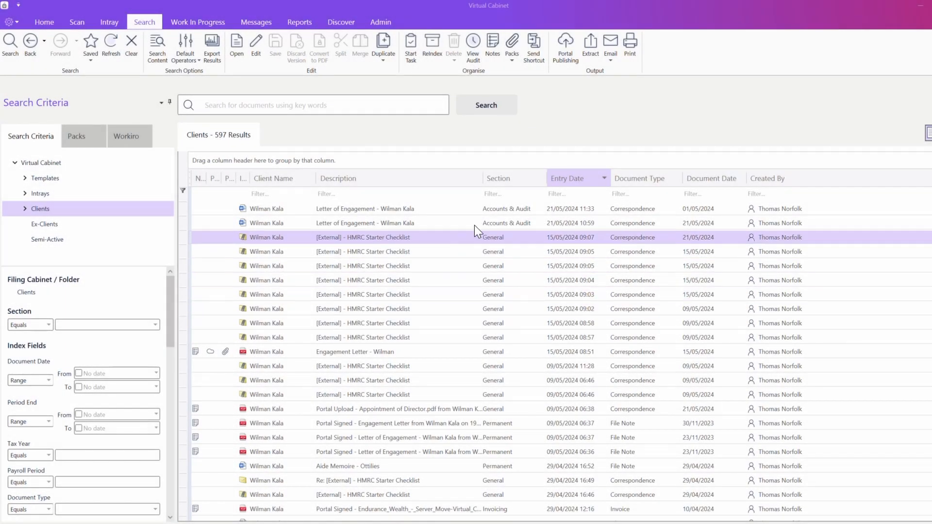
left_click_drag(498, 179, 444, 162)
Step: Collapse all Section groups, hide the Section column, re-sort groups alphabetically and expand Company Secretarial
right_click(452, 262)
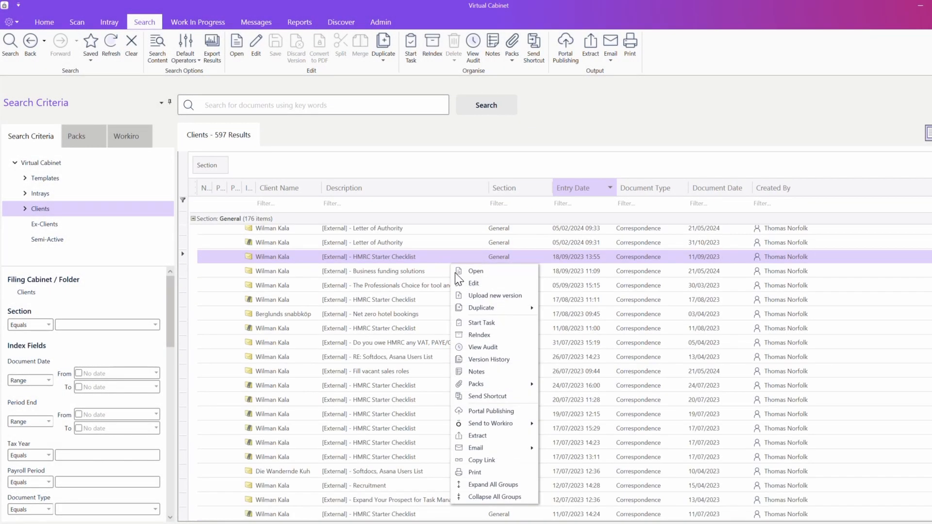
left_click(480, 497)
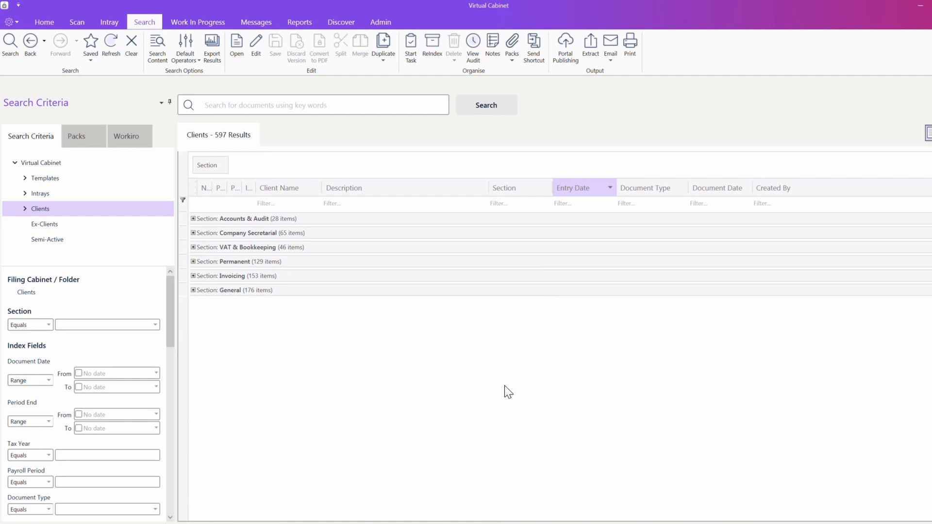
right_click(505, 181)
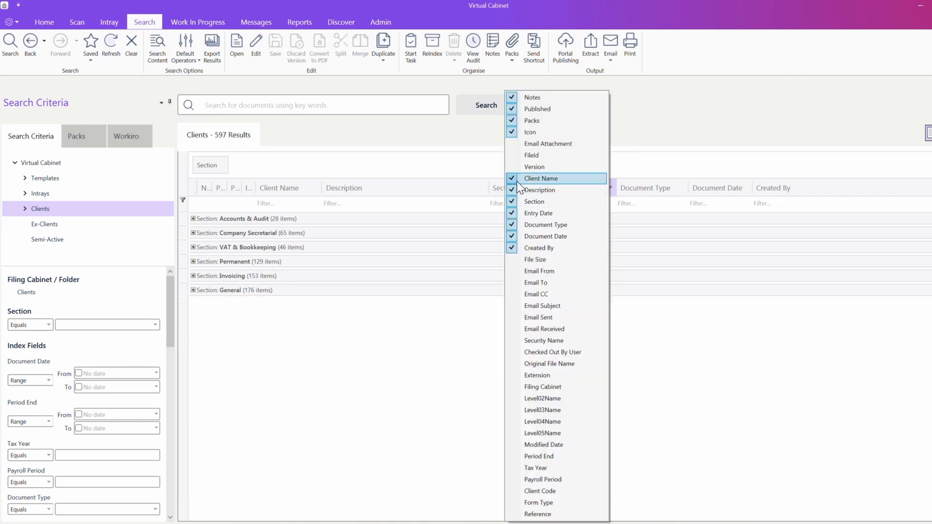
left_click(516, 190)
left_click(522, 201)
left_click(474, 141)
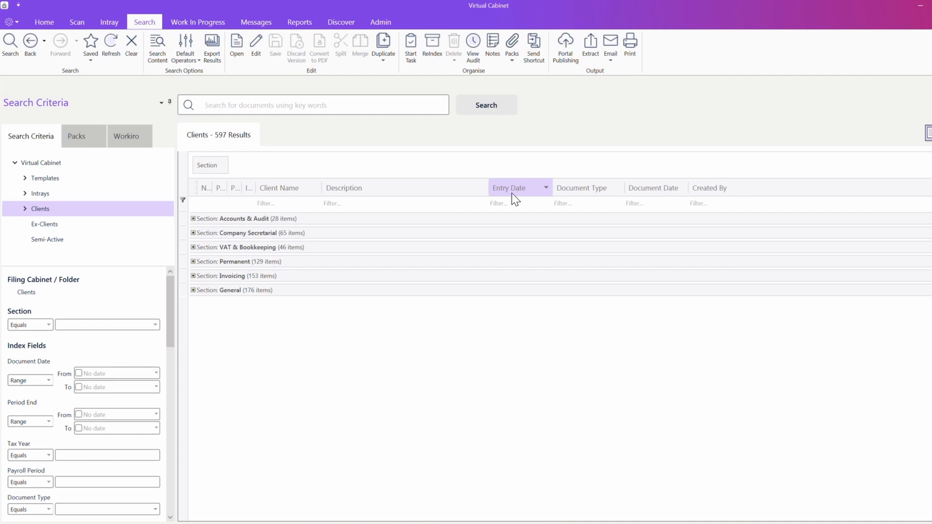
left_click(212, 166)
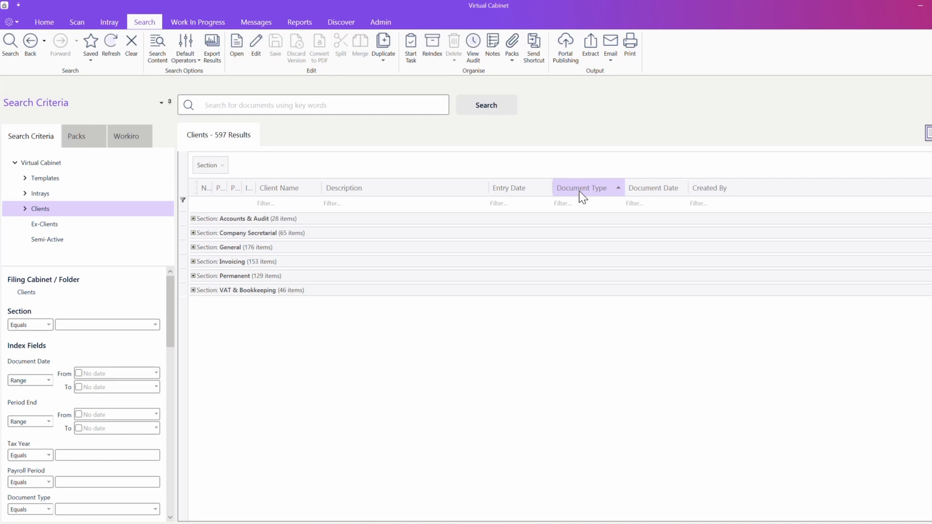
left_click(193, 233)
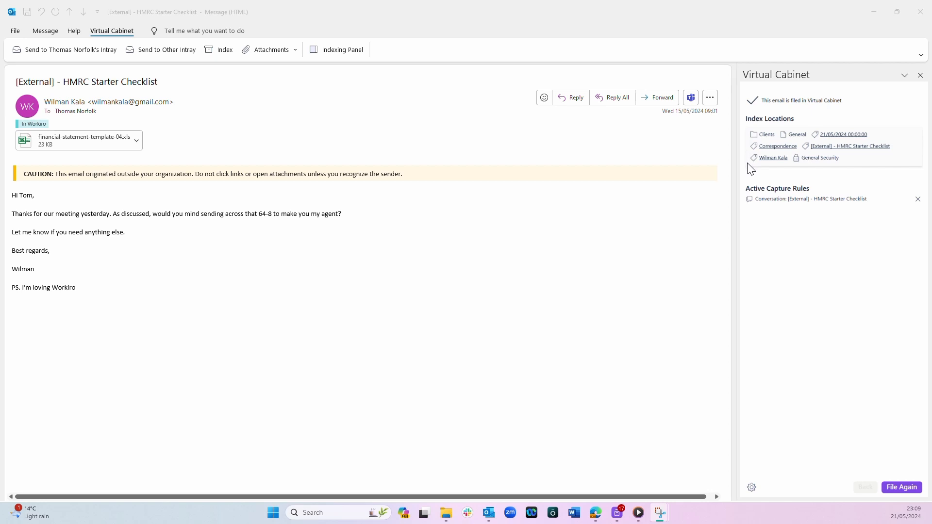
Step: Launch a Virtual Cabinet search from the email's client link, giving Clients, General, File Note criteria
left_click(773, 159)
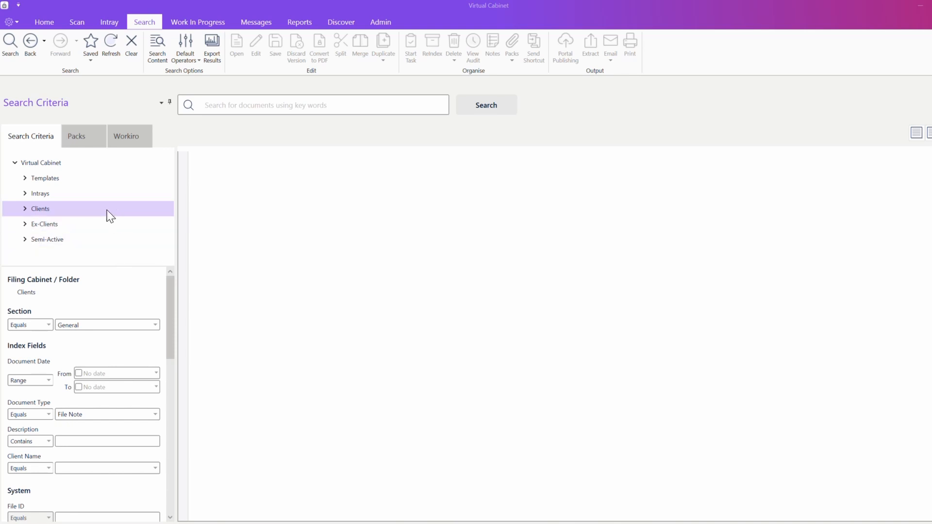
Step: Search file contents for the client's full name, getting 5 results, and open the first letter
left_click(158, 58)
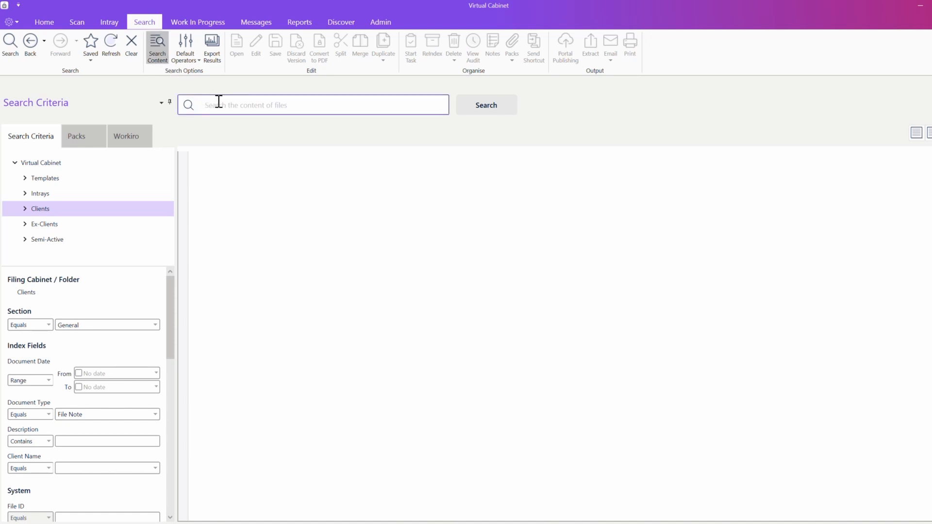
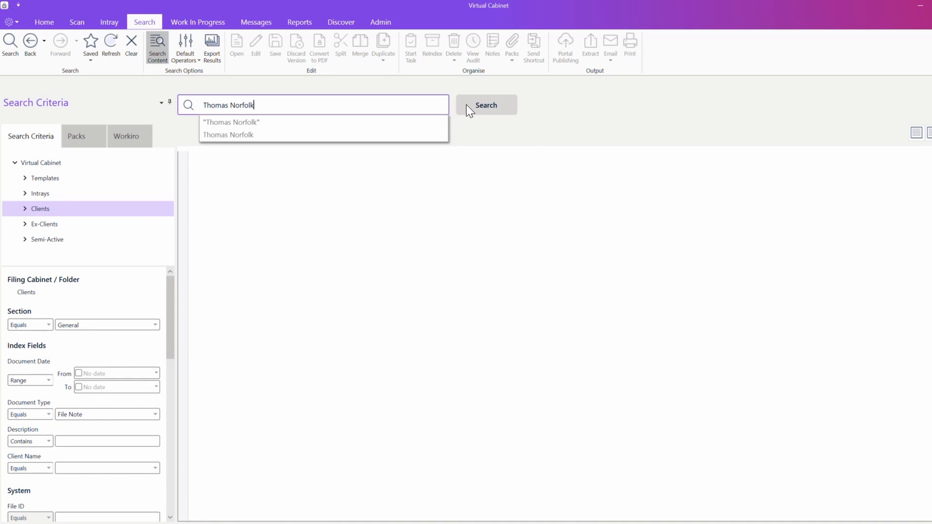
left_click(466, 104)
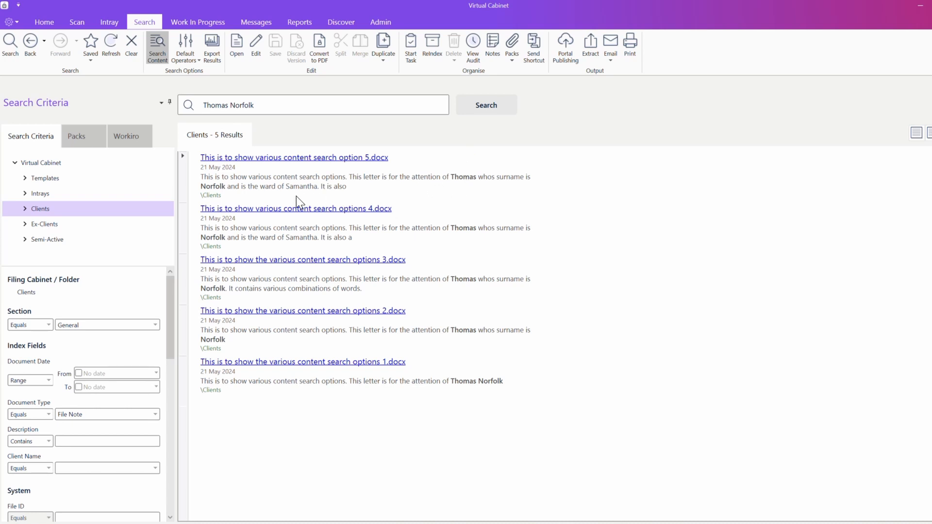
left_click(247, 160)
left_click(205, 105)
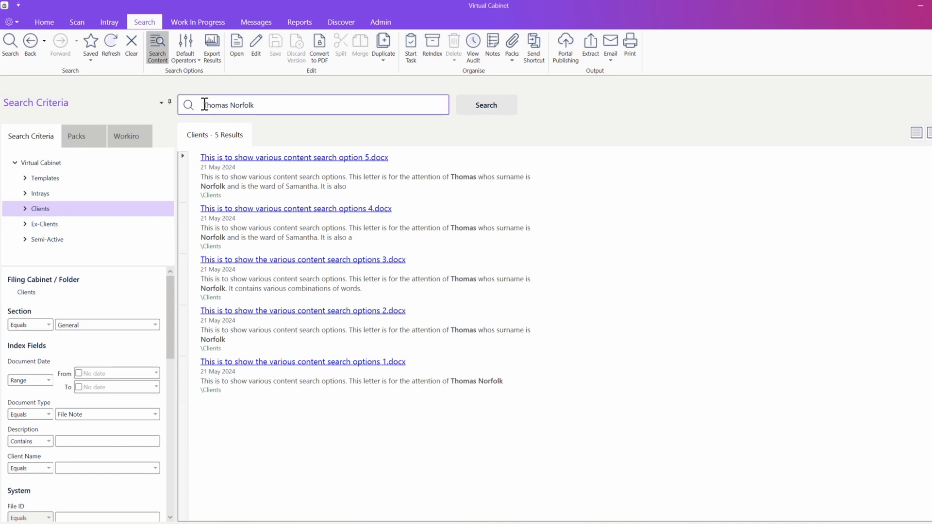
Step: Rerun the content search with the full name in quotes as an exact phrase
type("\"")
left_click(262, 105)
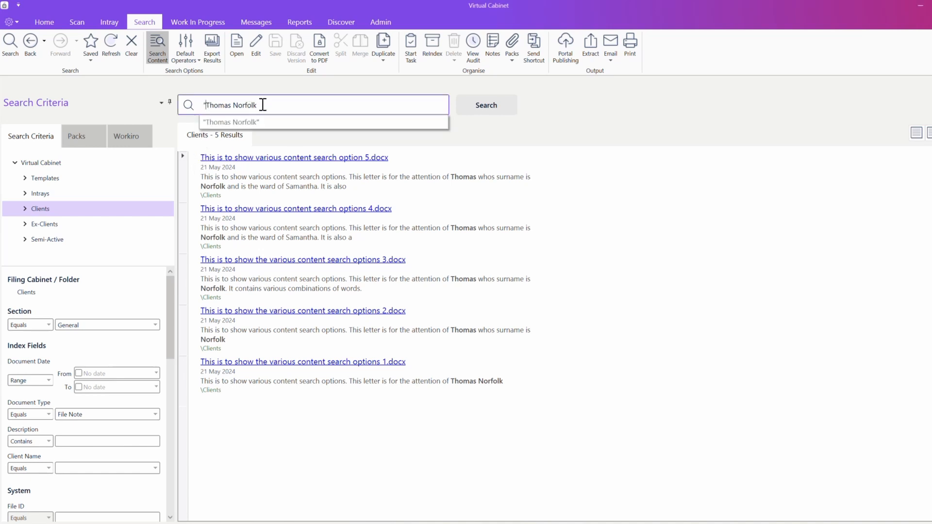
type("\"")
key("Return")
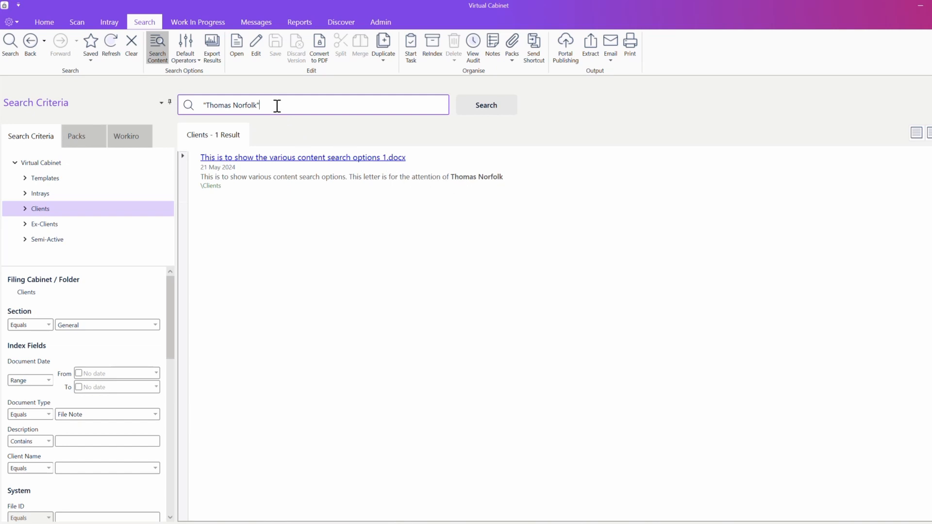
Step: Replace the query with one first name AND another first name and run it
left_click_drag(277, 105, 188, 105)
type("Thomas AND")
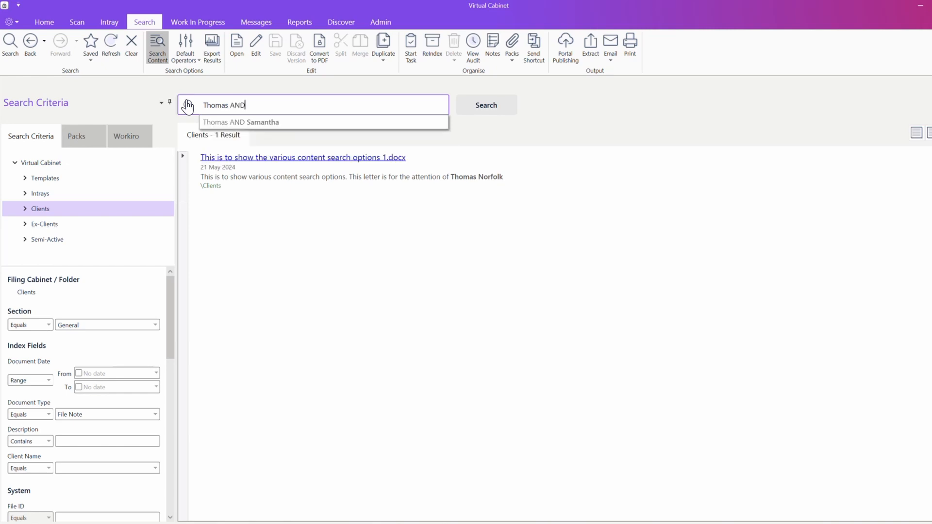
key("Down")
key("Return")
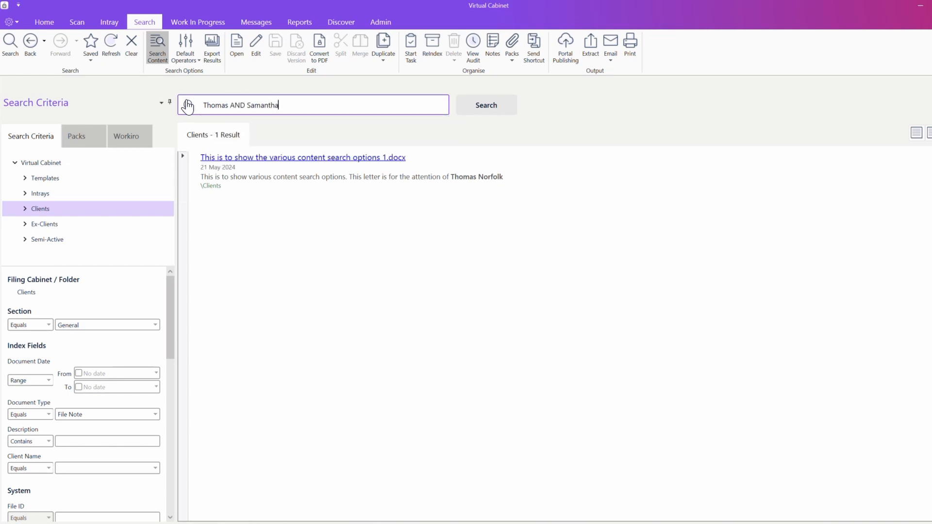
key("Return")
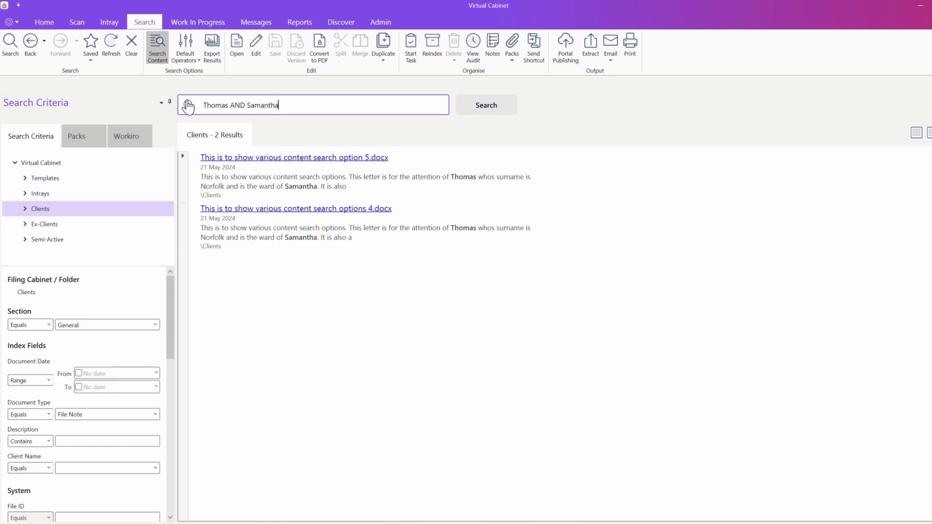
Step: Change the AND operator to NOT and rerun, leaving 3 matching letters
double_click(241, 106)
key("BackSpace")
type("NOT")
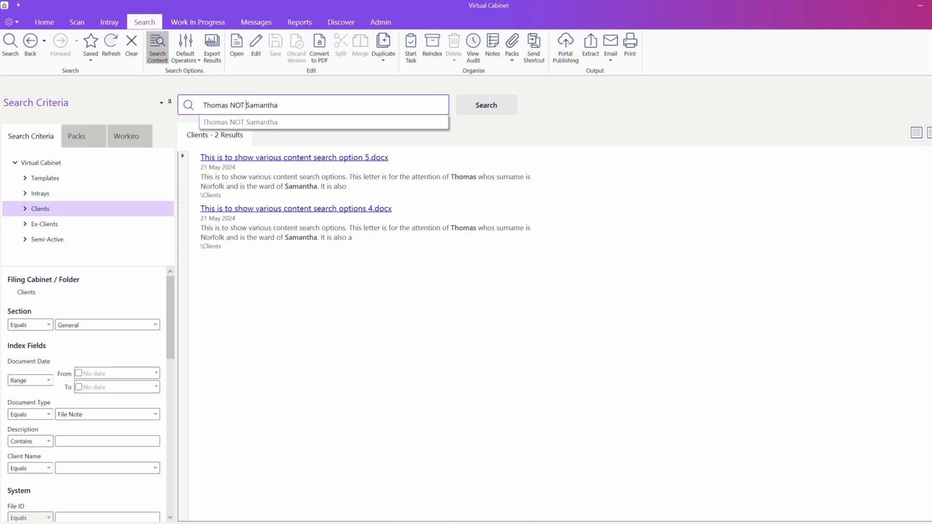
key("Return")
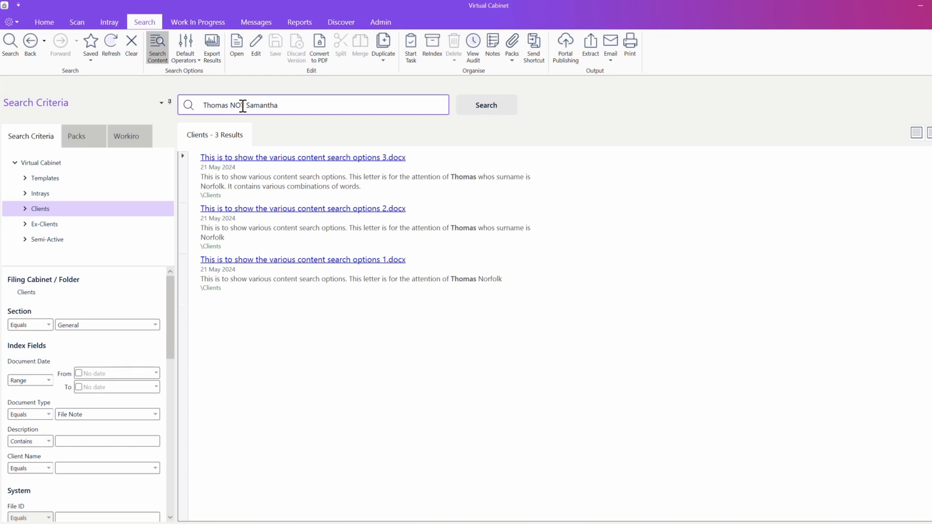
left_click(289, 106)
left_click_drag(289, 105, 214, 105)
Step: Search contents for "test" exactly, then change it to the wildcard test*
type("test")
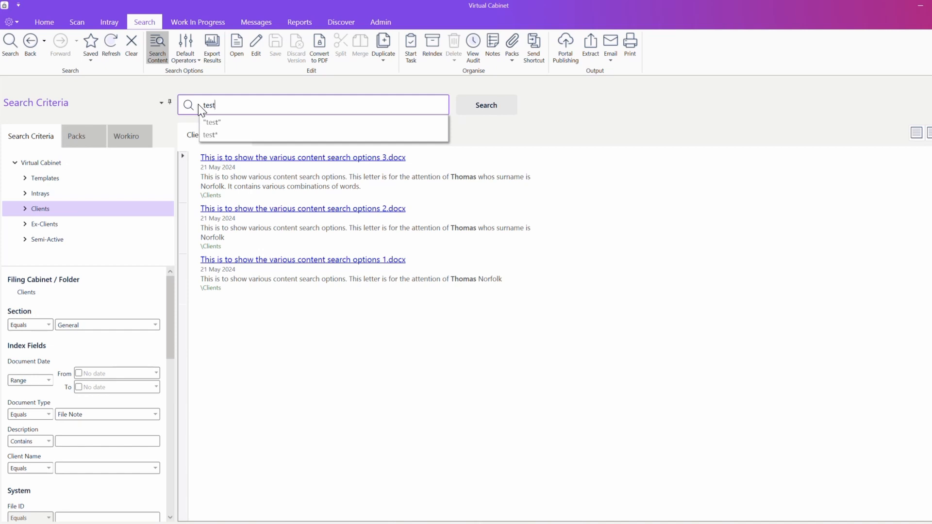
type("\"")
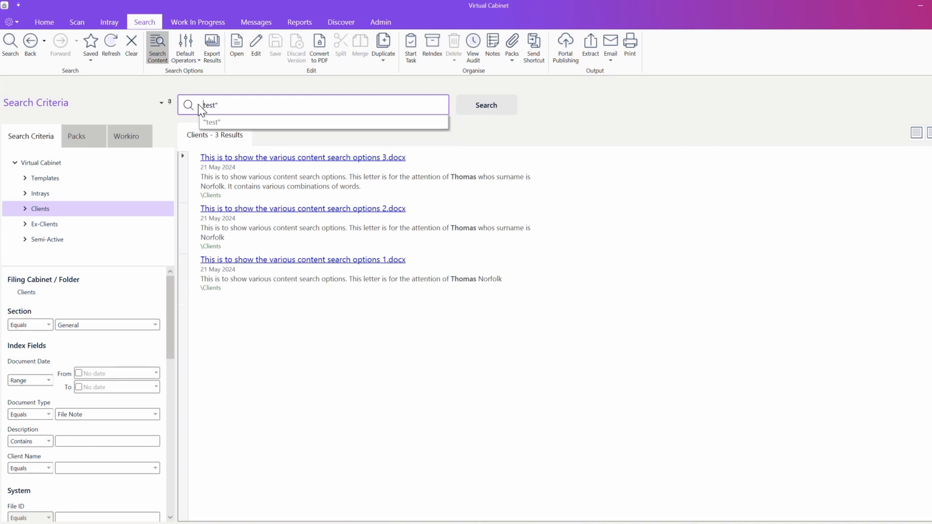
key("Return")
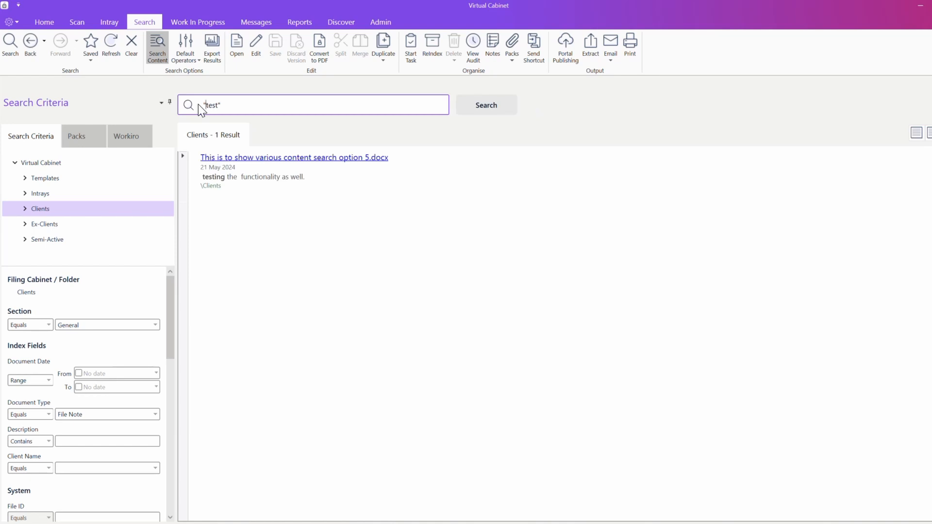
left_click(199, 105)
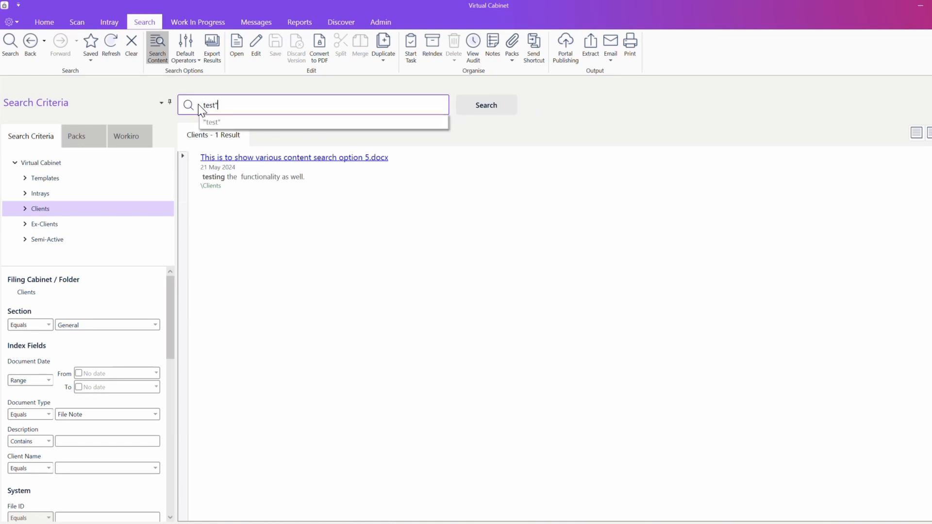
key("End")
key("BackSpace")
type("*")
key("Return")
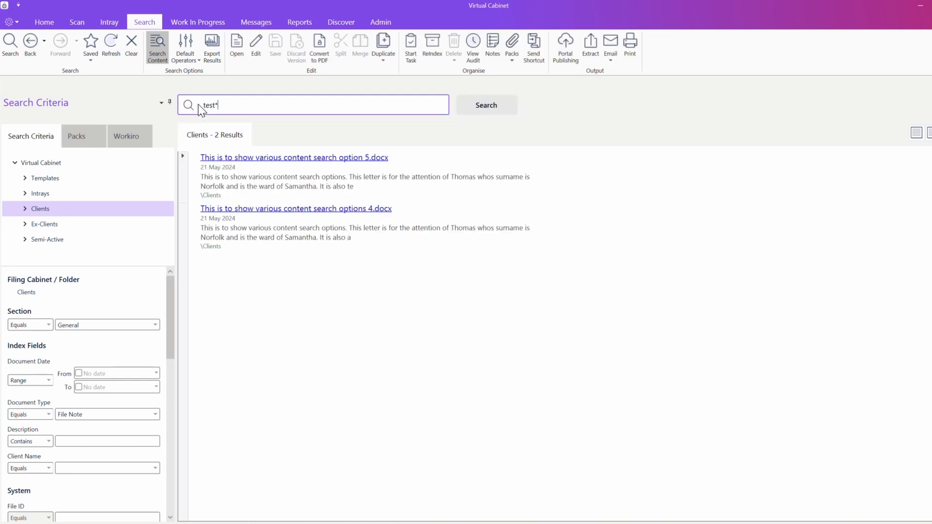
Step: Check the two test* results, finding testing in one and testament in options 4
left_click(224, 159)
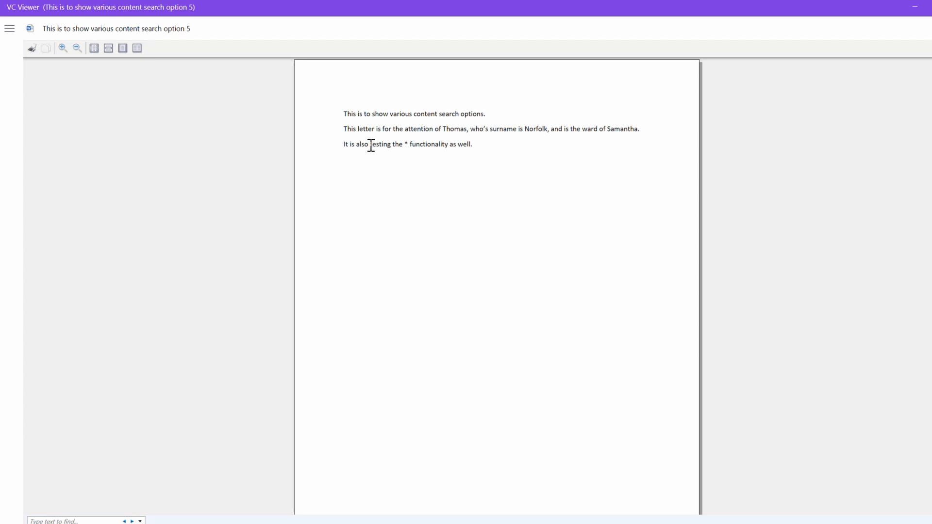
left_click_drag(371, 145, 390, 154)
key("alt+Tab")
left_click(366, 210)
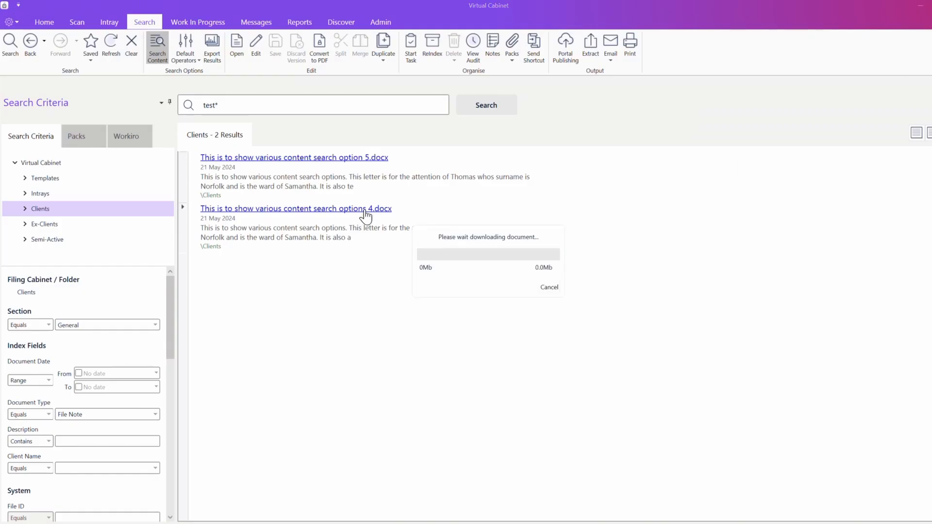
double_click(383, 144)
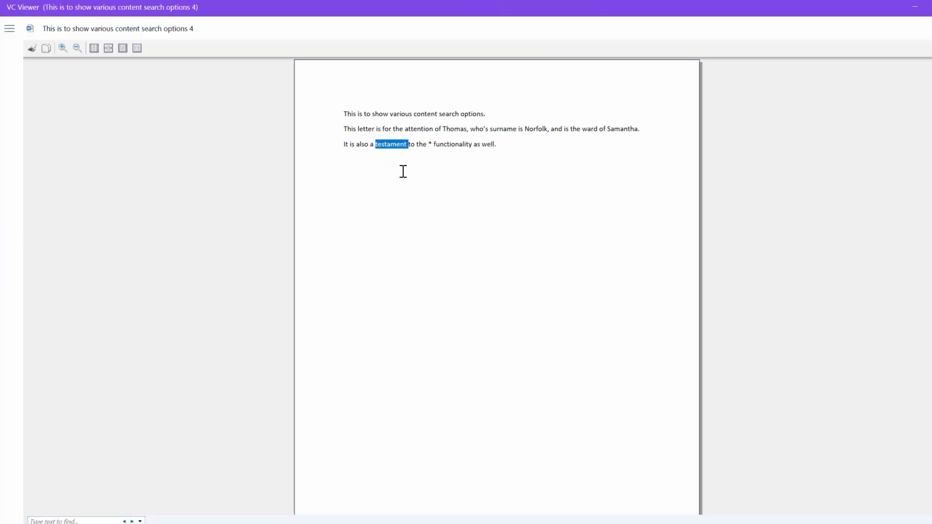
left_click(403, 170)
left_click(914, 7)
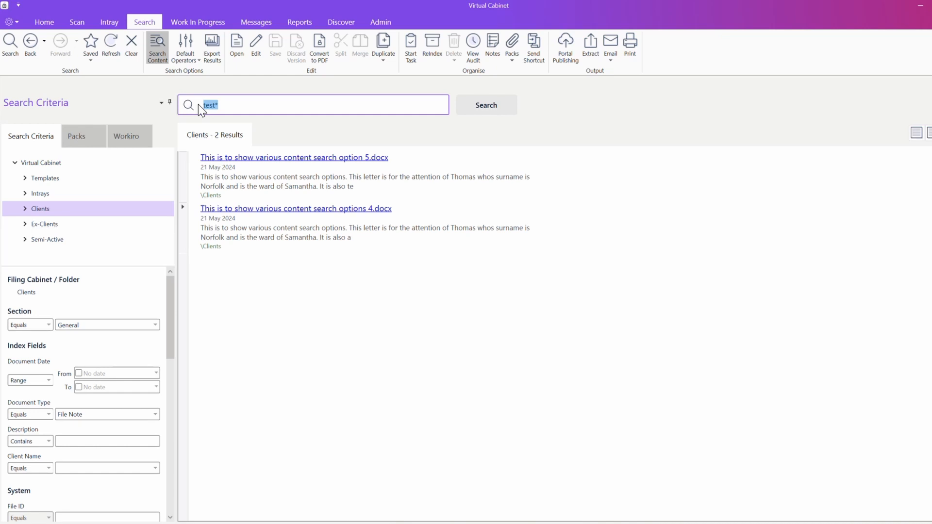
Step: Run fuzzy search word~, matching 3 files with ward or words, then type a first name
type("word~")
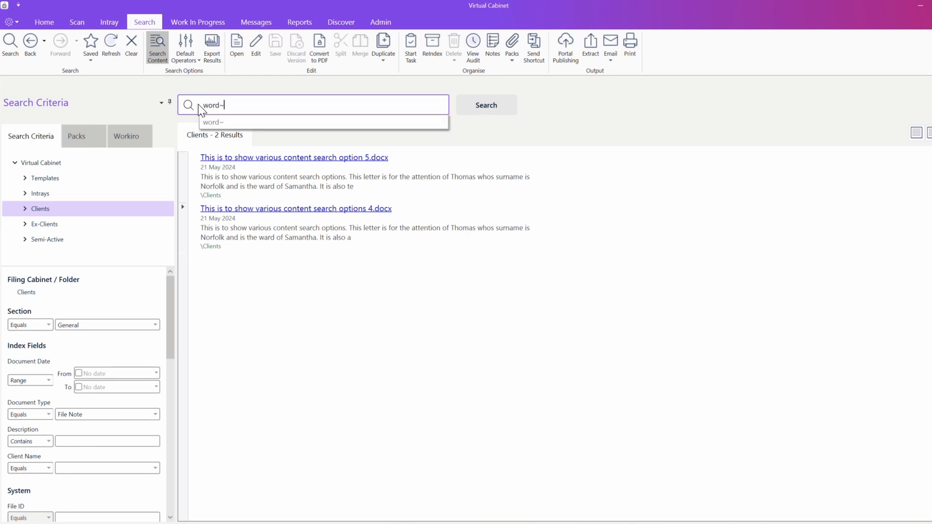
key("Return")
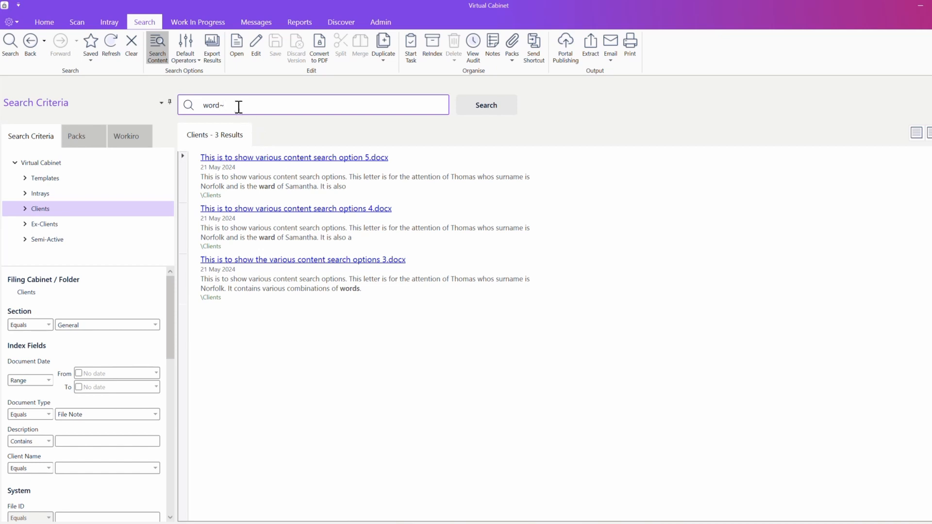
left_click_drag(238, 105, 205, 111)
key("BackSpace")
type("Thomas")
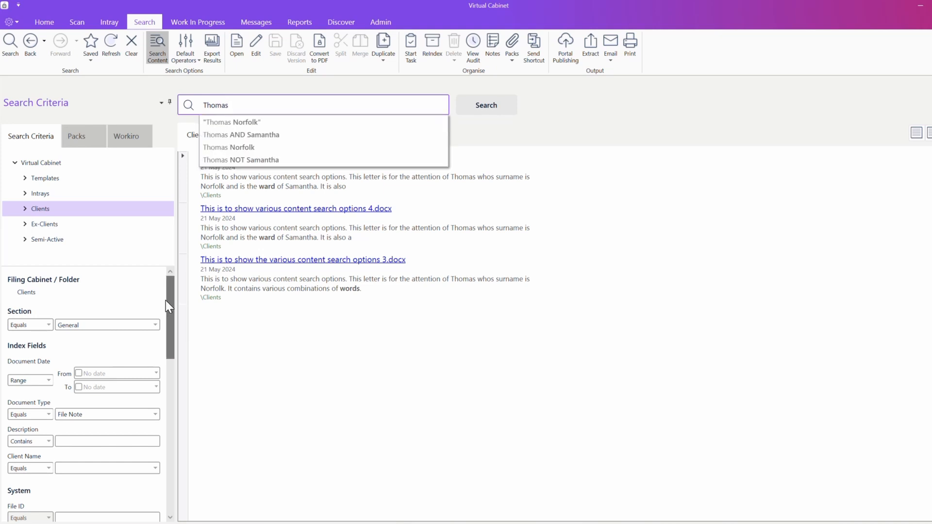